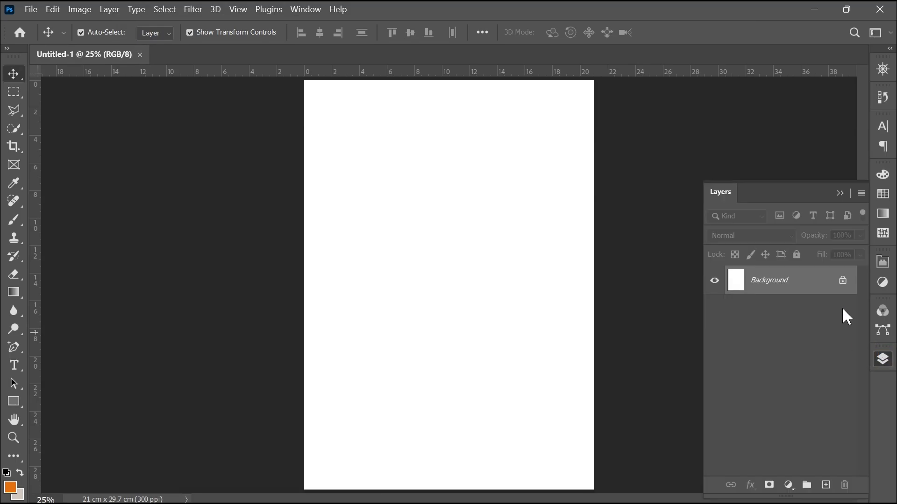
- Apply a #262626 Color Overlay to the white page layer and lock the layer's position
left_click(753, 496)
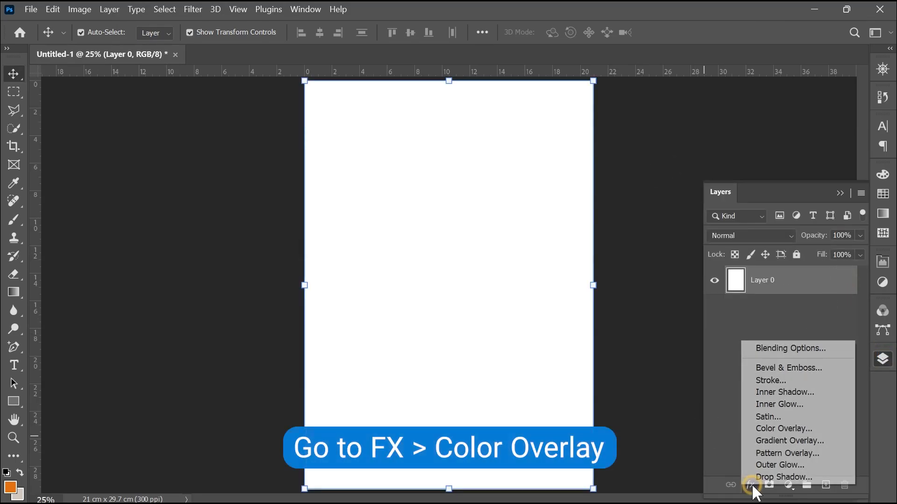
left_click(777, 425)
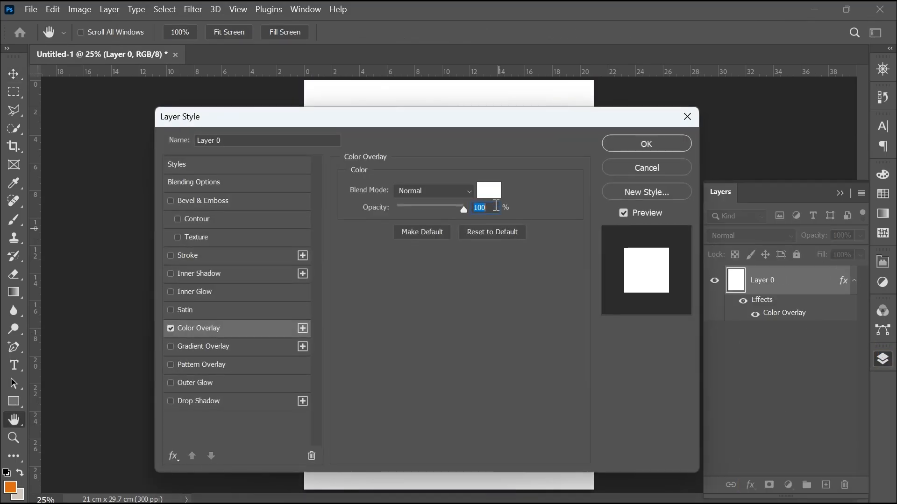
left_click(492, 196)
type("262626")
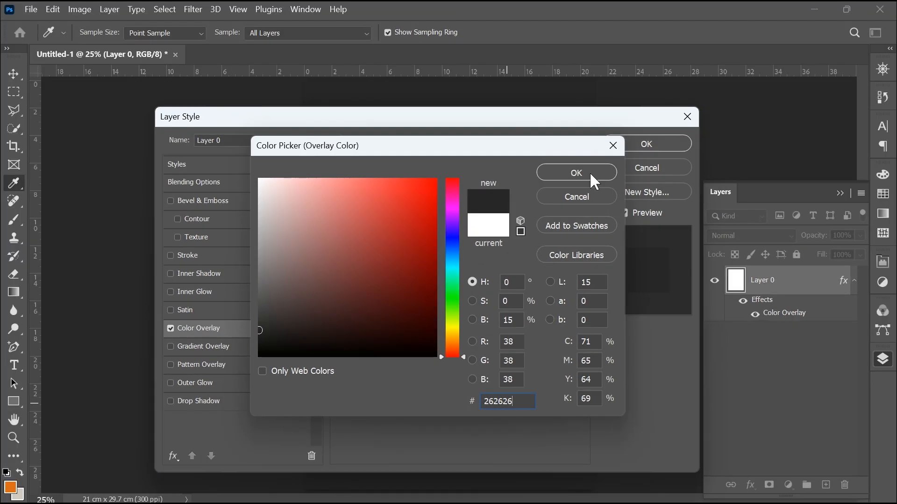
left_click(588, 172)
left_click(645, 145)
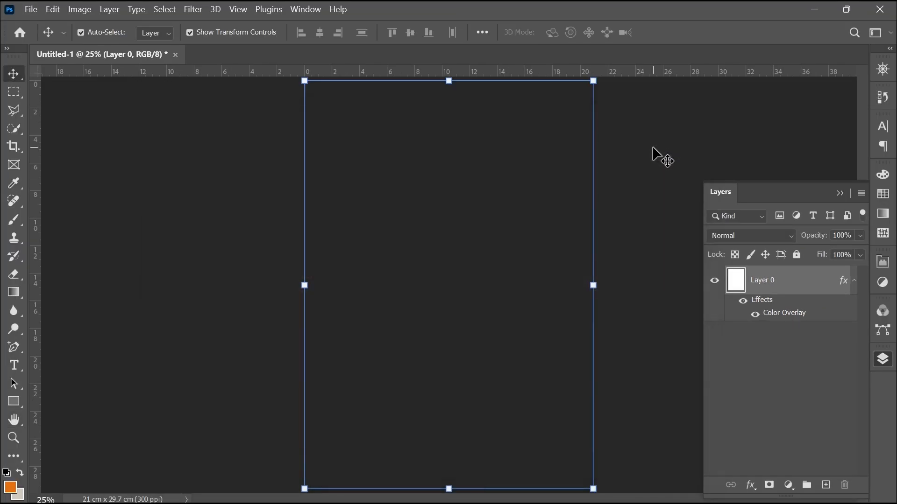
left_click(765, 254)
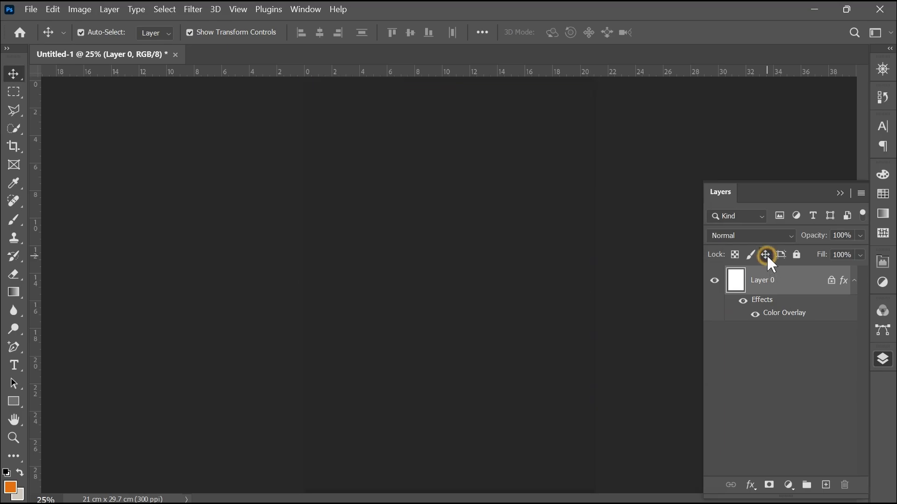
left_click(883, 359)
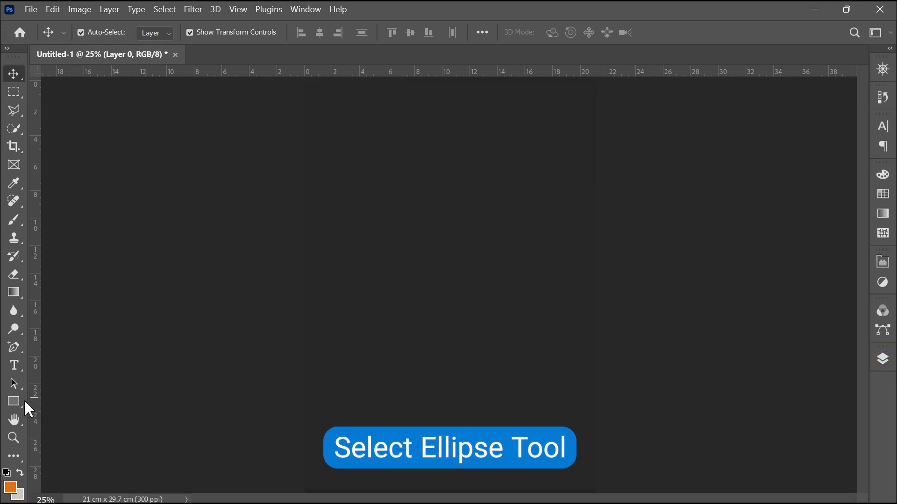
- Draw a circle about 2356 px in diameter with an orange-to-beige gradient fill and no stroke, extending past the page's right edge
left_click(13, 401)
left_click(49, 413)
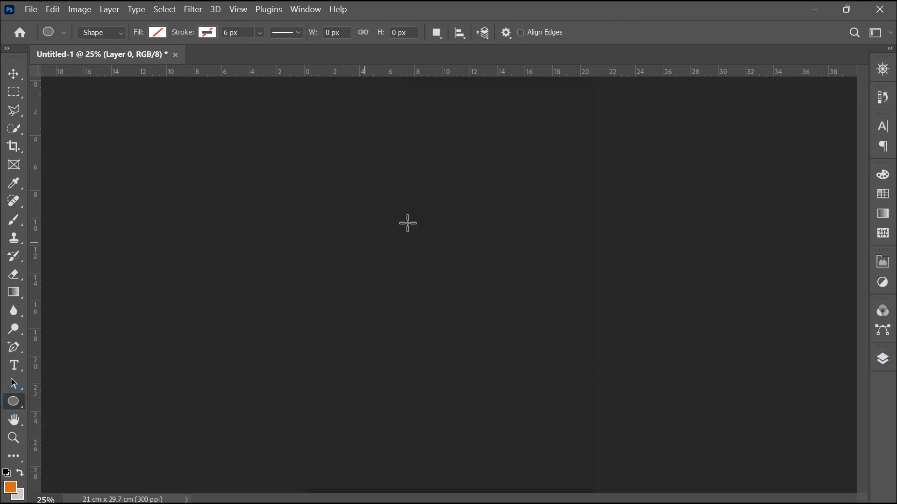
left_click(157, 32)
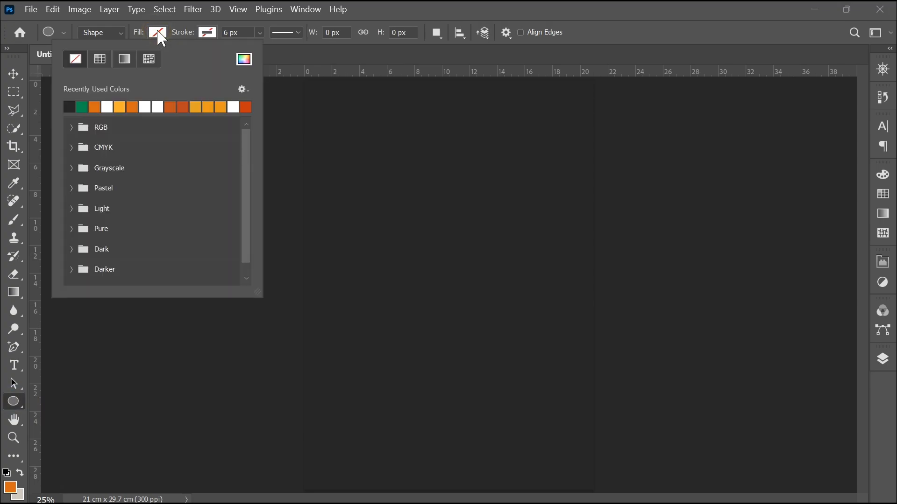
left_click(125, 60)
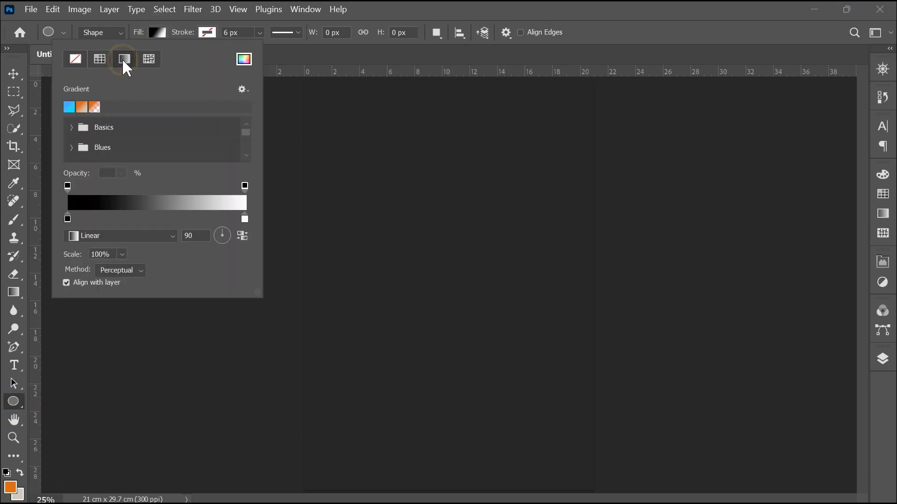
left_click(80, 108)
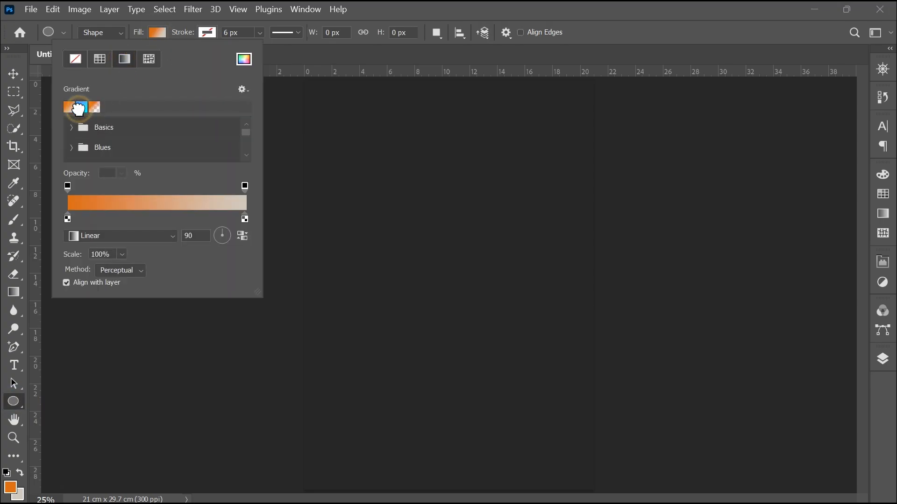
left_click(158, 32)
left_click_drag(425, 140, 705, 415)
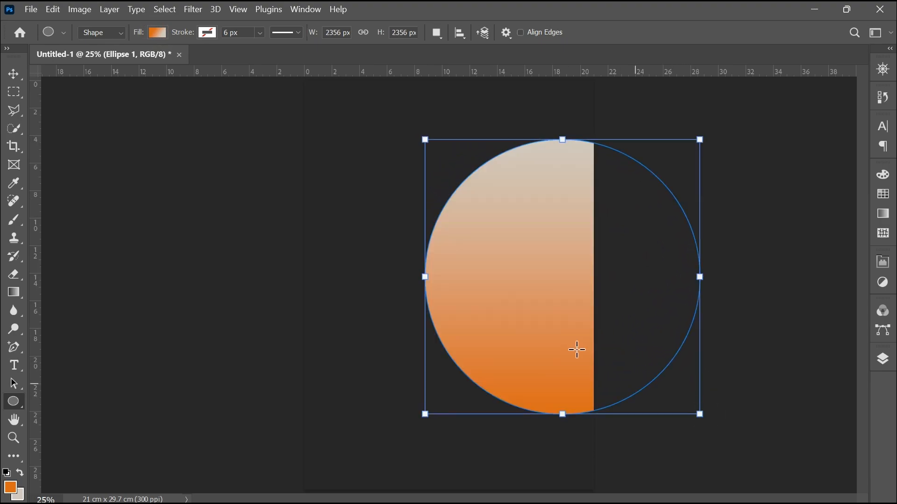
- Add a linear Gradient Overlay at 51° to the circle using the orange-to-beige preset from the Basics group
left_click(883, 360)
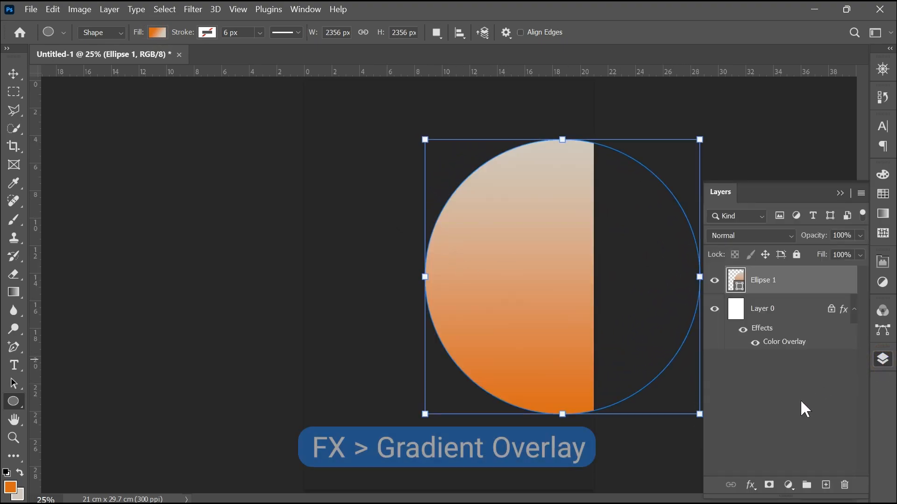
left_click(751, 486)
left_click(768, 439)
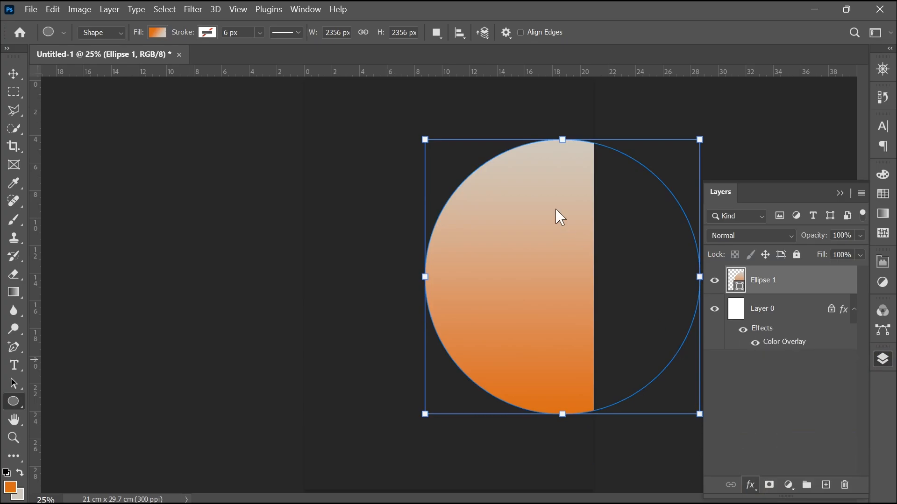
left_click_drag(414, 253, 413, 247)
left_click(463, 239)
left_click(431, 237)
left_click(475, 222)
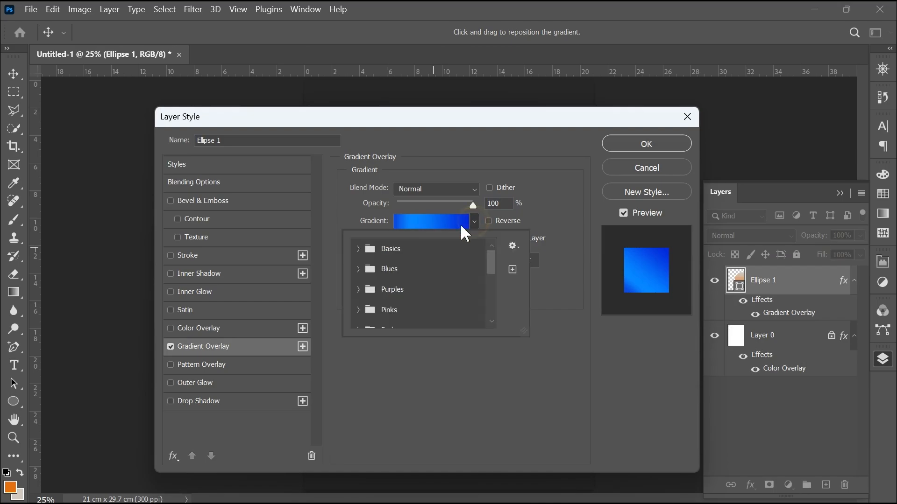
left_click(363, 250)
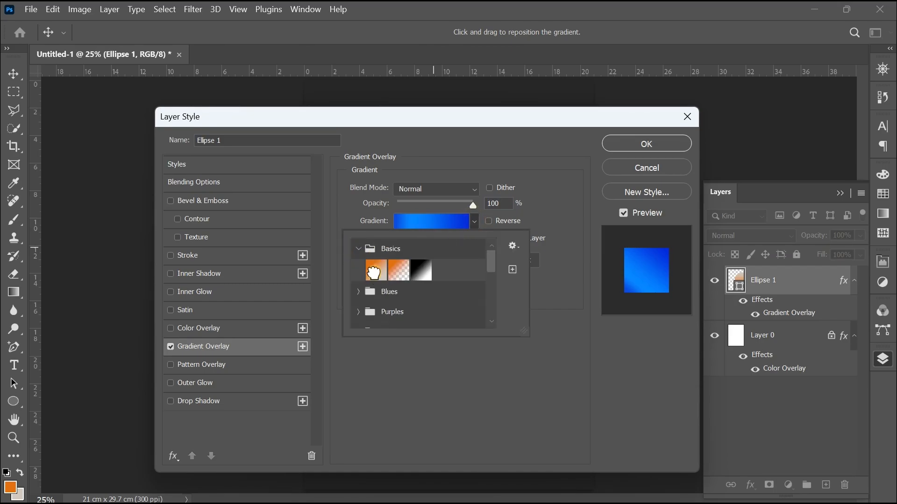
left_click(373, 273)
- Set the starting color stop of the circle's overlay gradient to #c73810
left_click(417, 222)
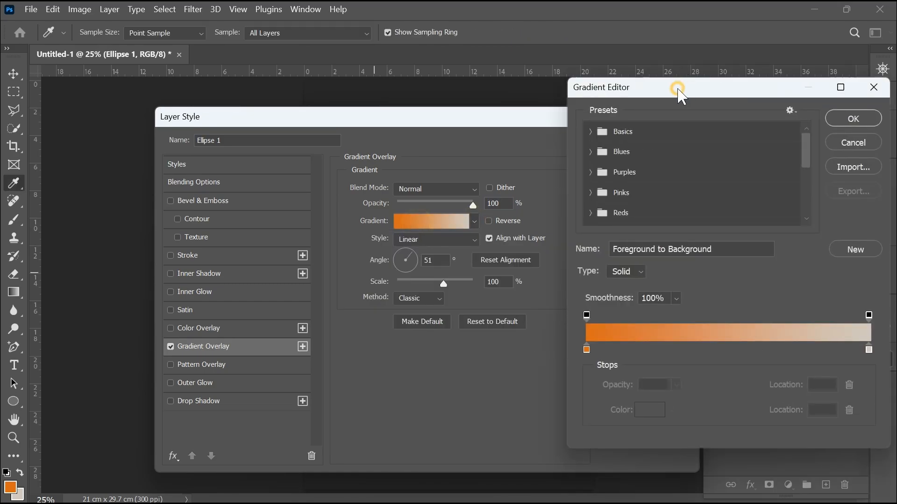
left_click_drag(683, 89, 522, 81)
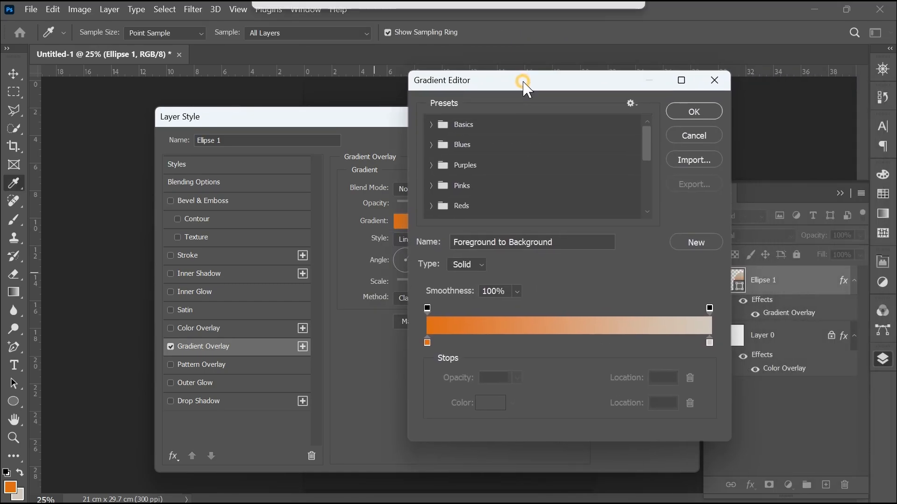
left_click(427, 342)
left_click(483, 402)
type("c73")
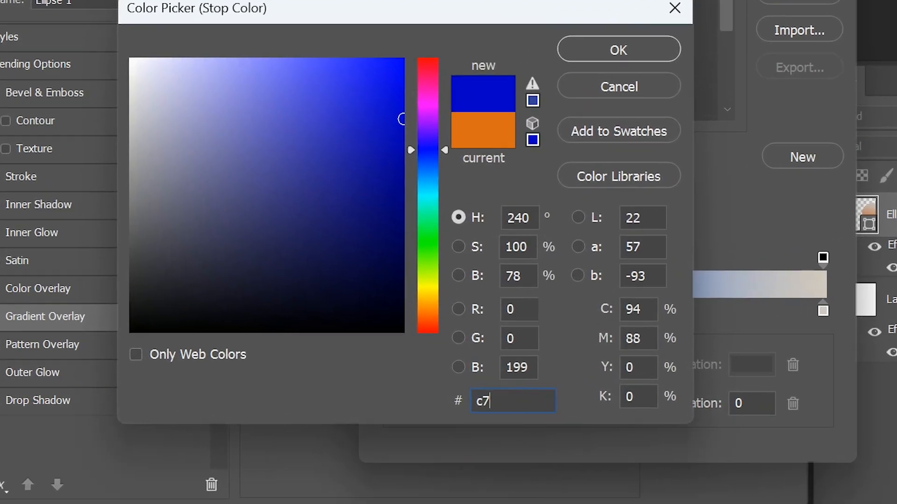
type("810")
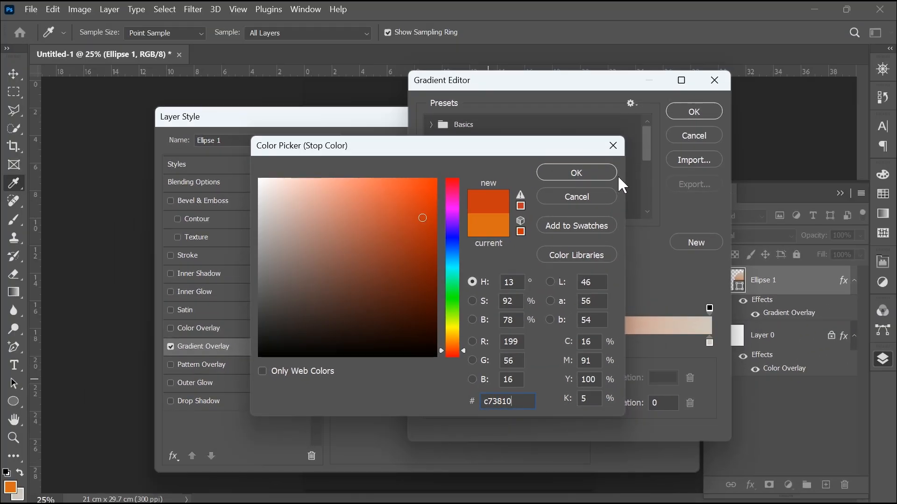
left_click(630, 15)
- Set the ending color stop of the overlay gradient to #eea71f and accept the edited gradient
left_click(708, 343)
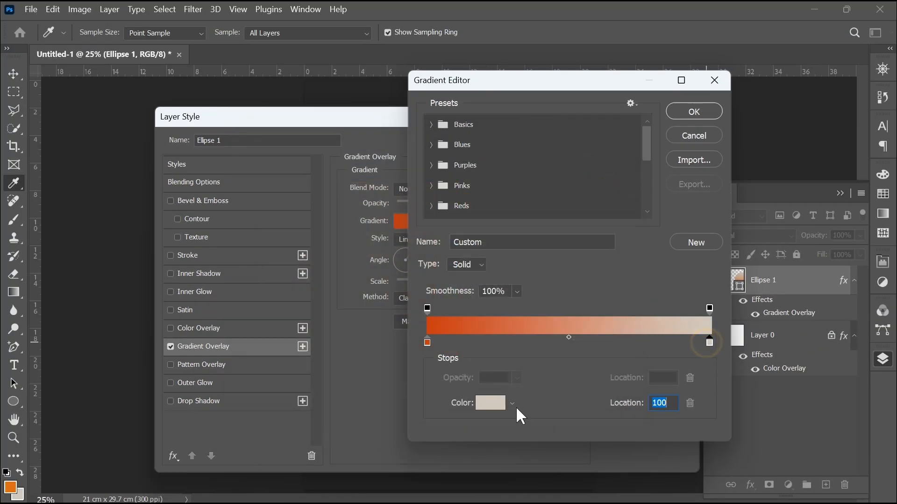
left_click(490, 401)
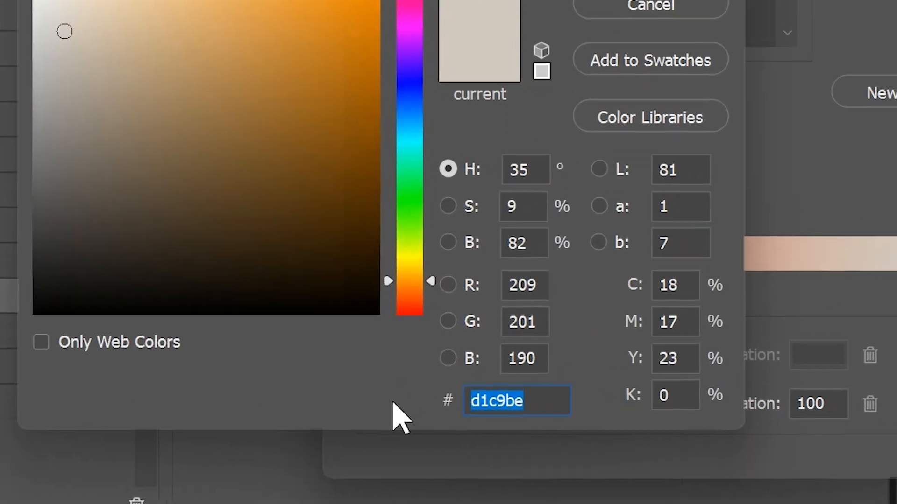
type("eea")
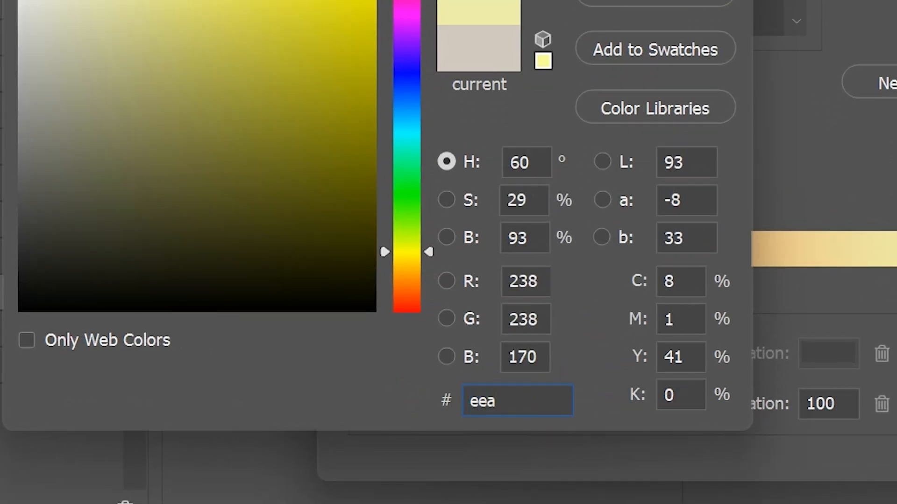
type("71f")
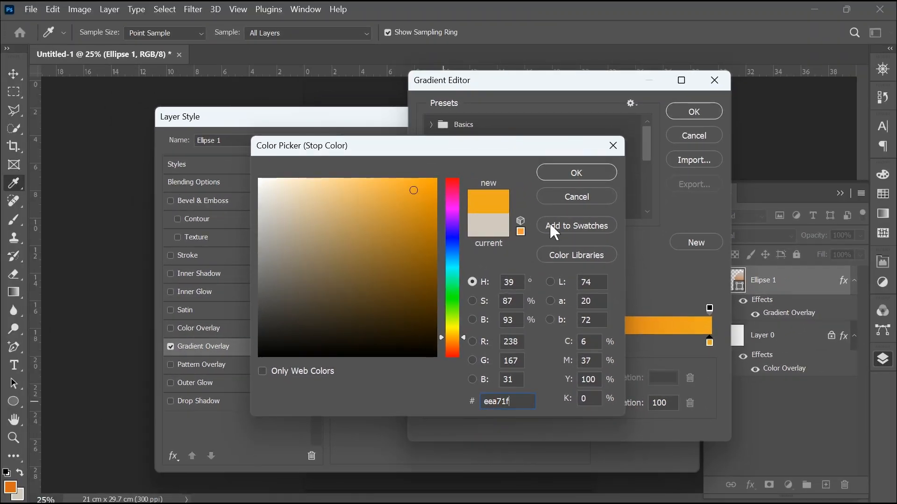
left_click(567, 172)
left_click(692, 112)
- Apply the Gradient Overlay to the circle and shift the circle slightly toward the page's center
left_click_drag(594, 125, 314, 120)
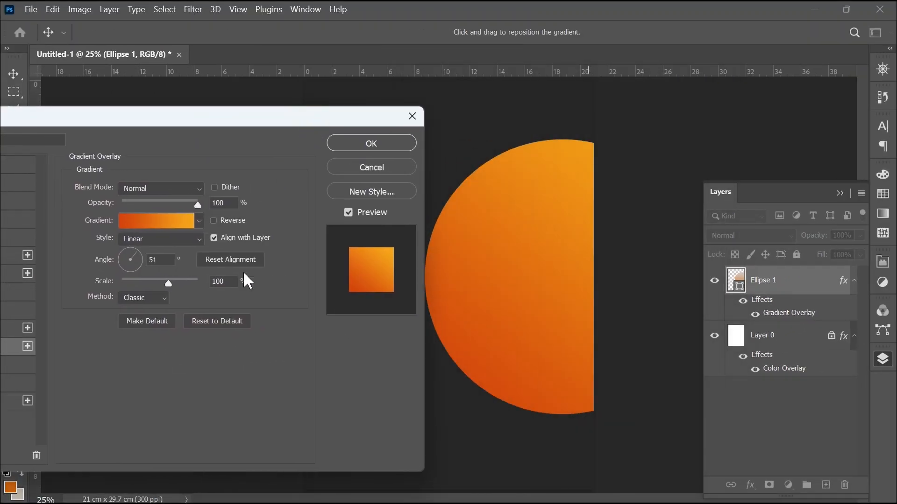
left_click(357, 143)
key("v")
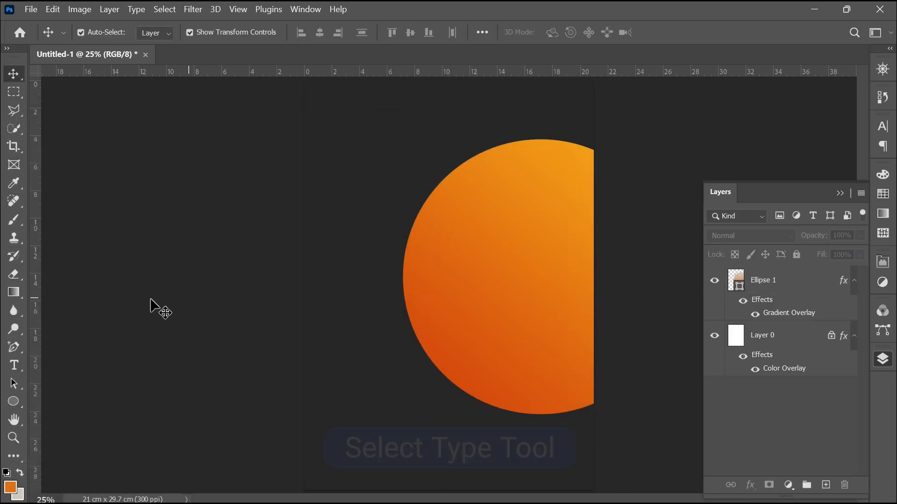
- Add the letter "D" in white 48 pt Myriad Pro Bold on the upper part of the page
left_click(13, 365)
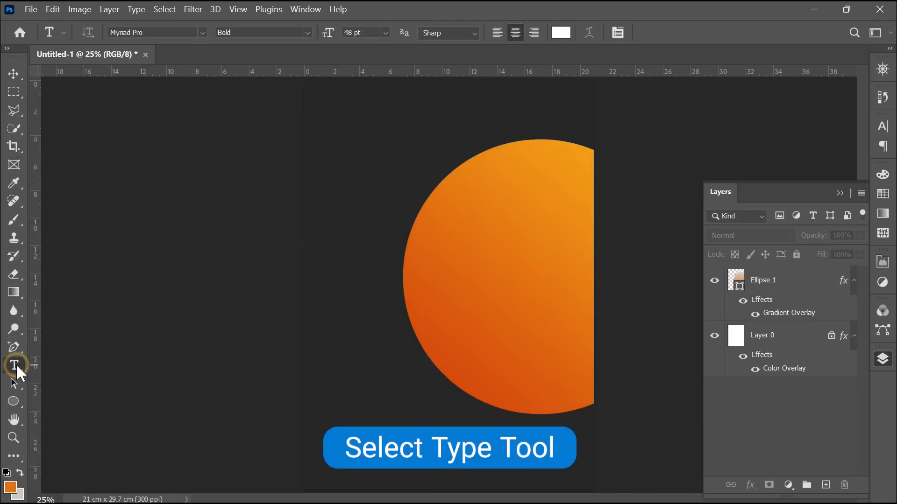
left_click(394, 167)
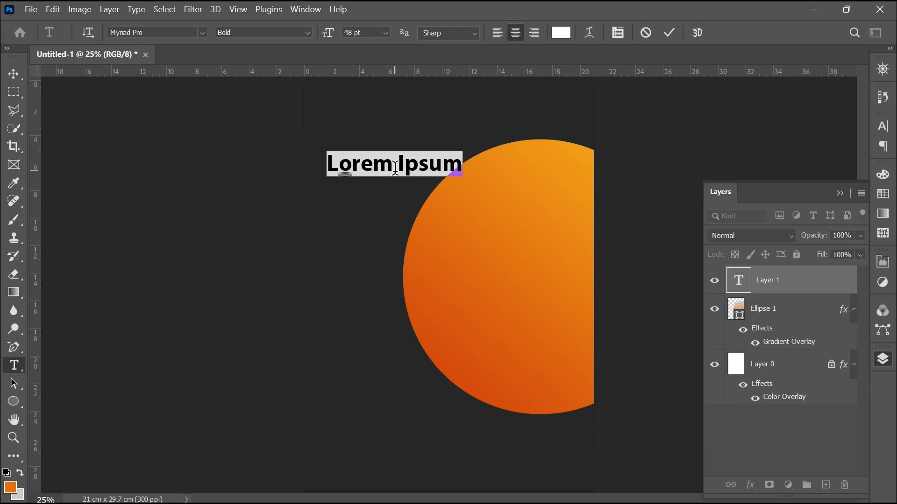
type("D")
left_click(13, 74)
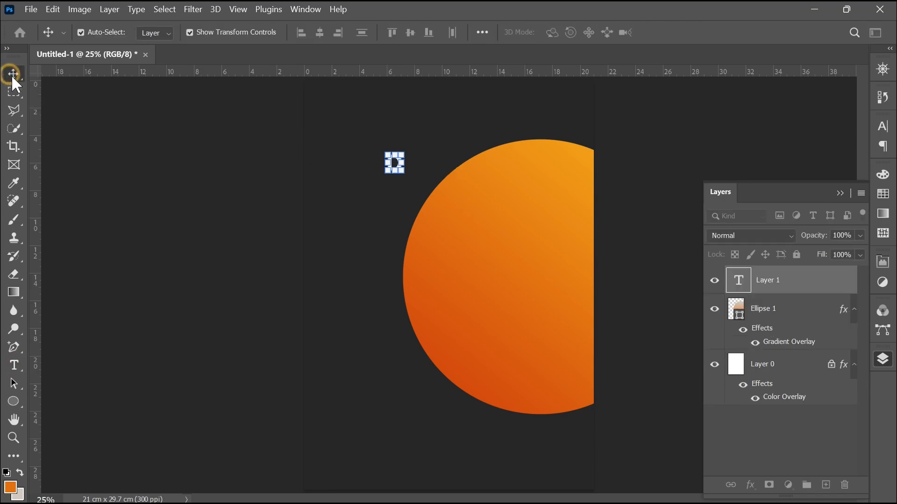
- Enlarge the "D" to about 661% and place it against the page's top edge, slightly overlapping the circle
left_click_drag(405, 175, 491, 297)
left_click_drag(456, 224, 461, 124)
left_click_drag(433, 206, 433, 218)
key("Return")
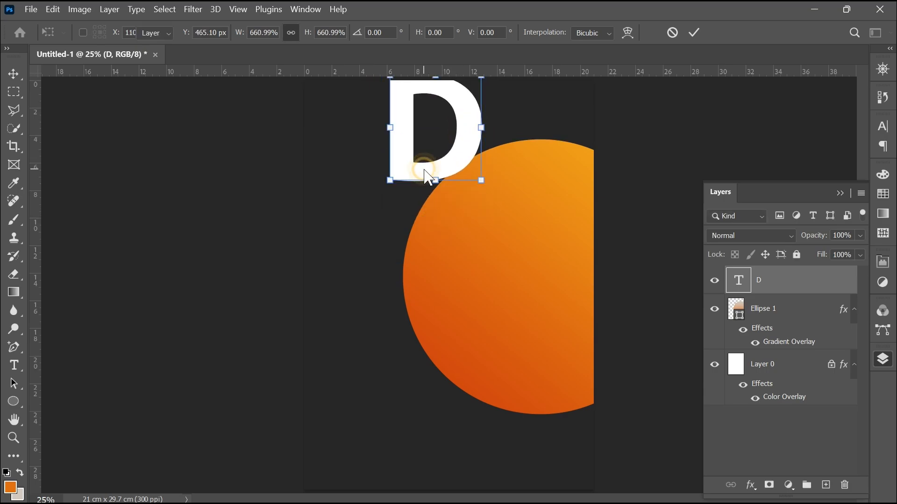
left_click(251, 255)
- Duplicate the "D" onto the circle, change the copy to "E" and position it at mid-height on the page
left_click_drag(416, 178, 434, 327)
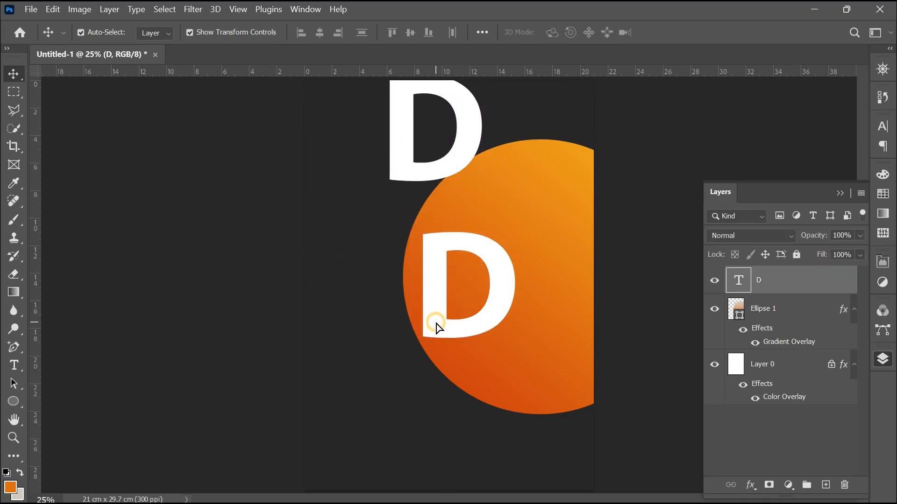
left_click(14, 364)
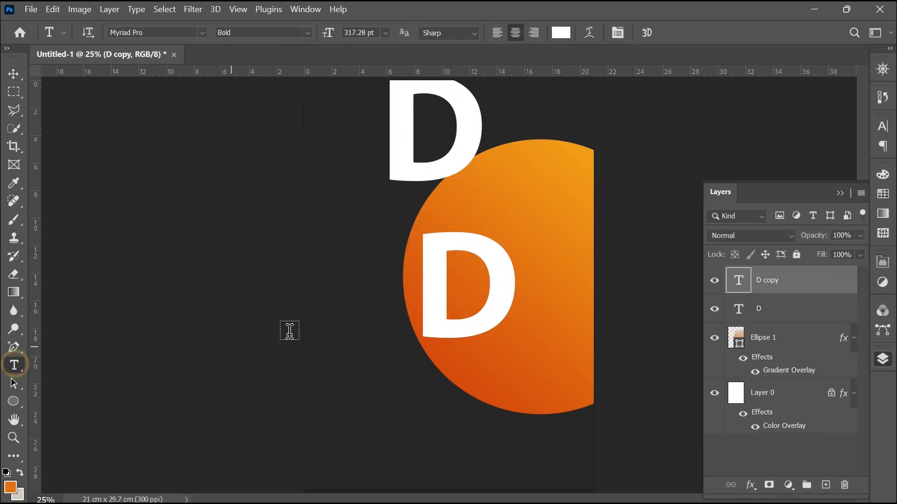
double_click(457, 263)
type("E")
left_click(19, 74)
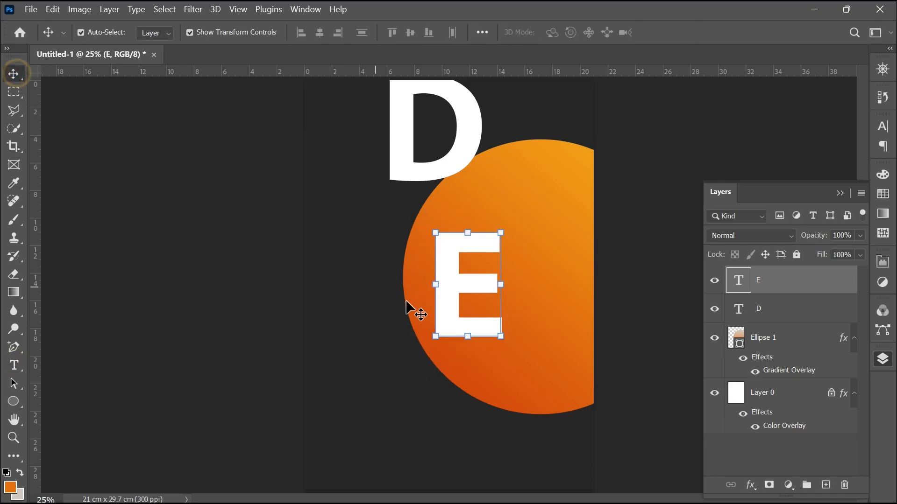
left_click_drag(448, 275, 457, 257)
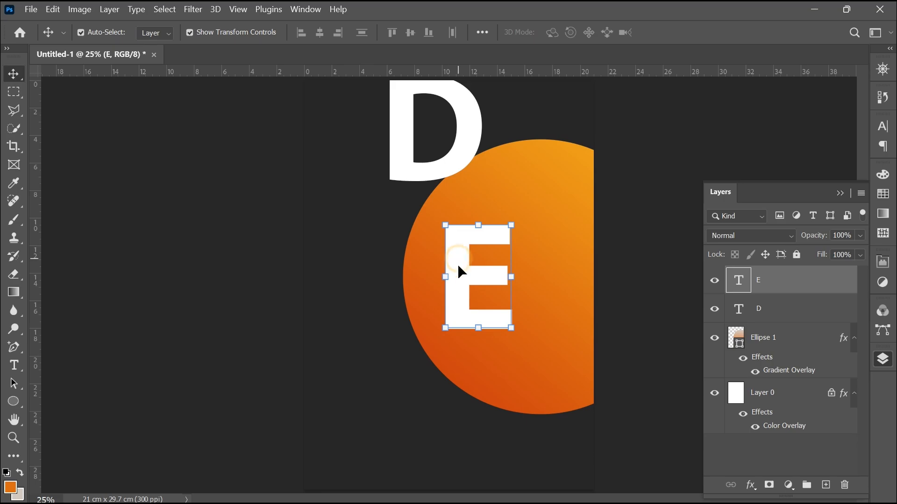
- Duplicate the "E" down to the page's bottom edge and change the copy to "N"
left_click_drag(457, 306, 435, 473)
left_click(14, 365)
double_click(456, 444)
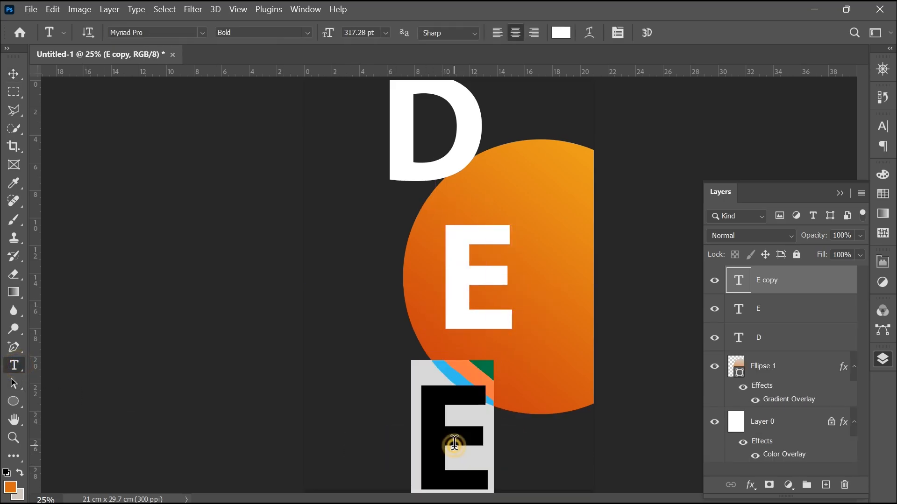
type("N")
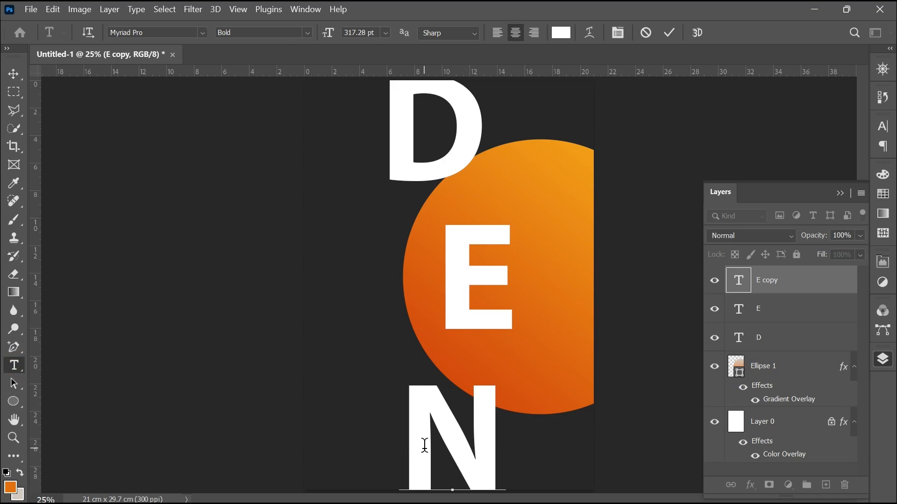
- Finish editing the "N" and shift it slightly down and to the right so it runs off the page's bottom edge
key("Escape")
key("v")
left_click_drag(478, 412, 486, 423)
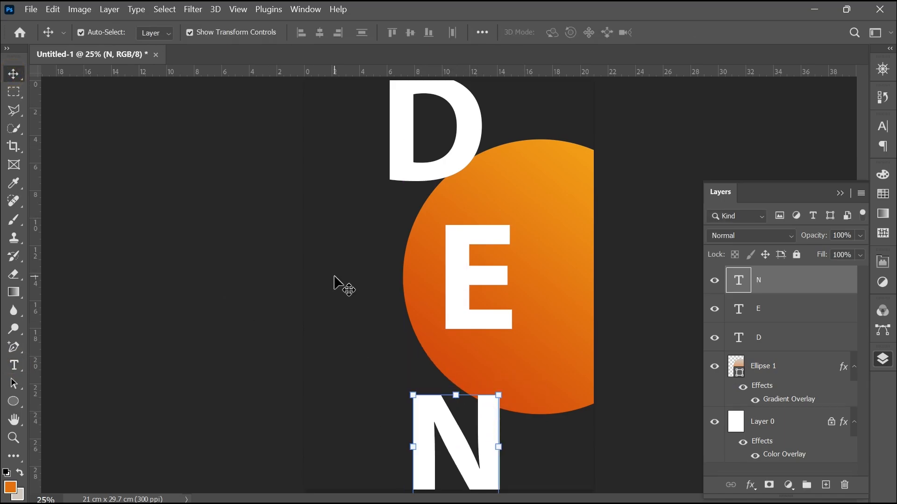
- Duplicate the "E" horizontally to the page's left side, beside the circle, and change the copy to "A"
left_click(461, 275)
left_click_drag(461, 275, 329, 276)
left_click(18, 366)
left_click(340, 267)
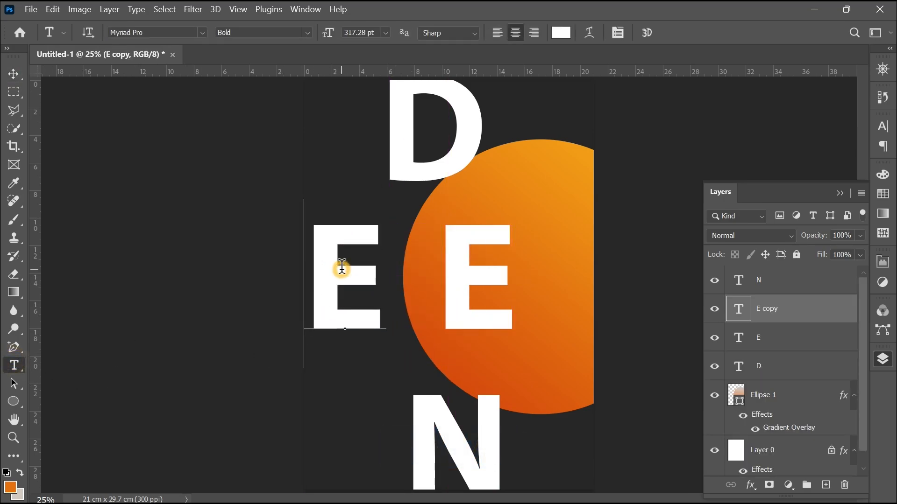
key("ctrl+a")
type("A")
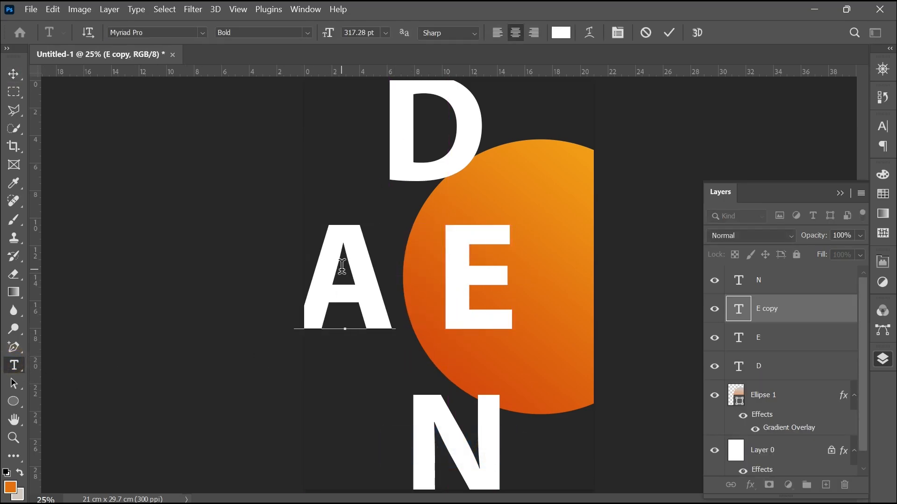
- Rotate the "A" 90° clockwise and place it against the page's left edge, below mid-height
left_click(14, 70)
key("ctrl+t")
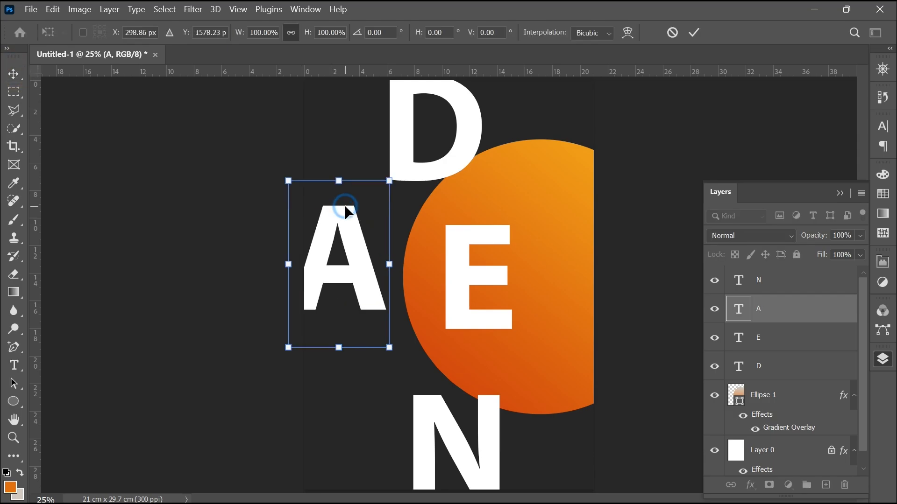
right_click(344, 205)
left_click(391, 453)
left_click_drag(379, 277, 383, 361)
key("Return")
left_click(238, 270)
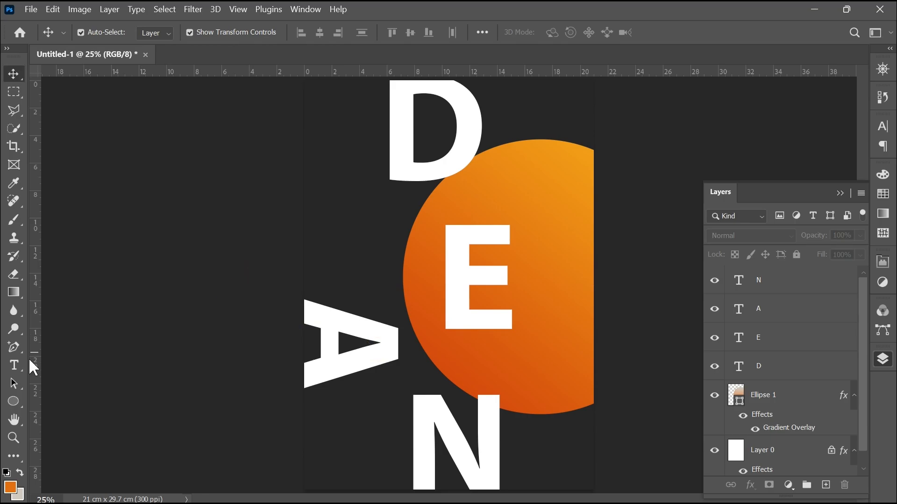
- Duplicate the "E" to the space above the rotated "A" and change the copy to "I"
left_click(464, 268)
left_click_drag(463, 268, 351, 239)
left_click(15, 366)
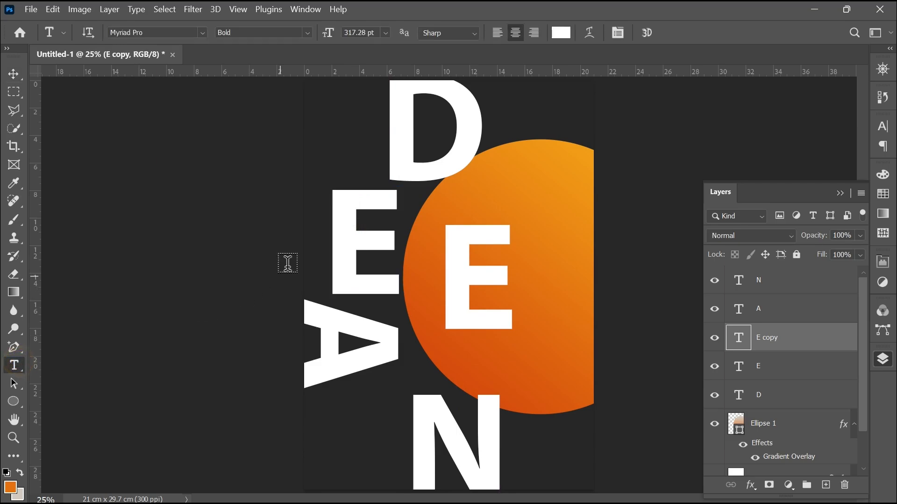
double_click(349, 228)
type("I")
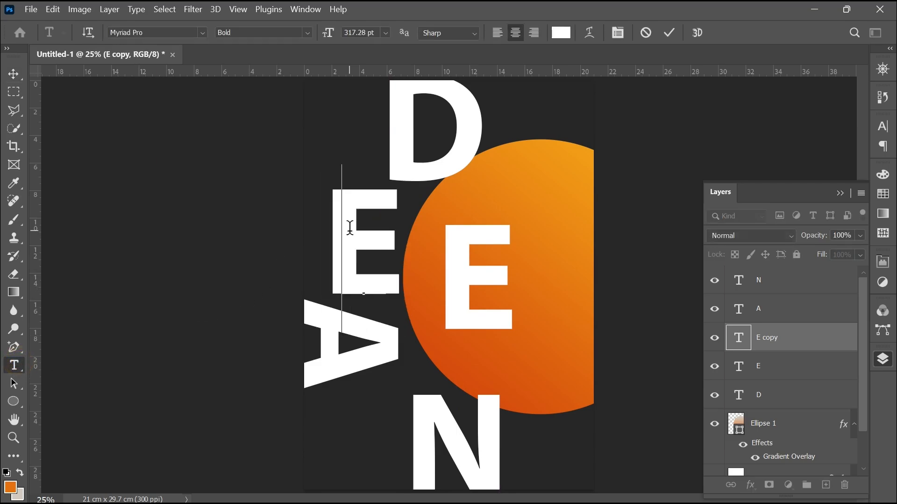
- Position the "I" higher up on the page's left side, above the "A", and shift the "D" slightly to the right
left_click(13, 74)
left_click_drag(366, 260, 347, 225)
left_click(237, 255)
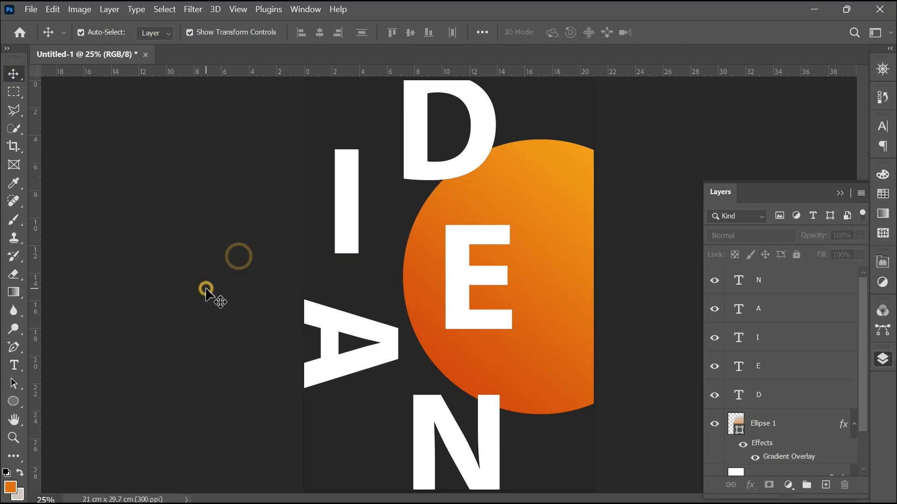
- Convert the "N" text layer to a shape and set its fill to none
left_click(476, 459)
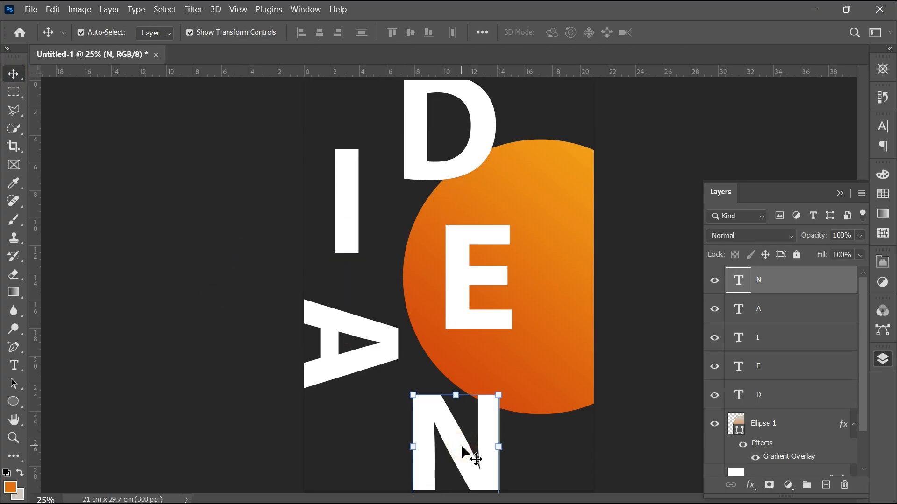
right_click(785, 282)
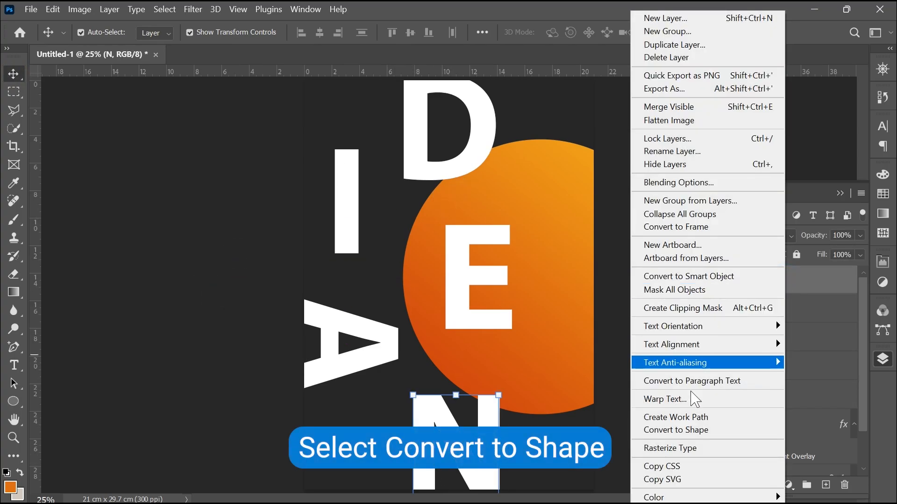
left_click(700, 431)
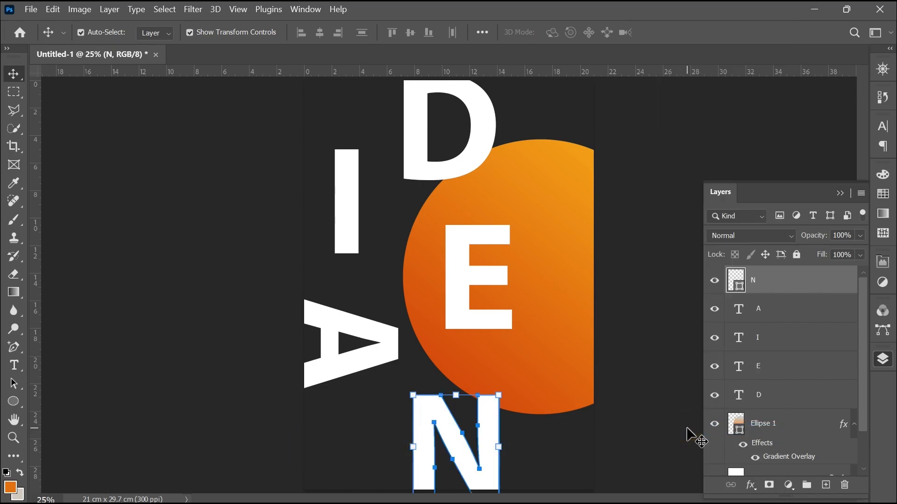
left_click(14, 403)
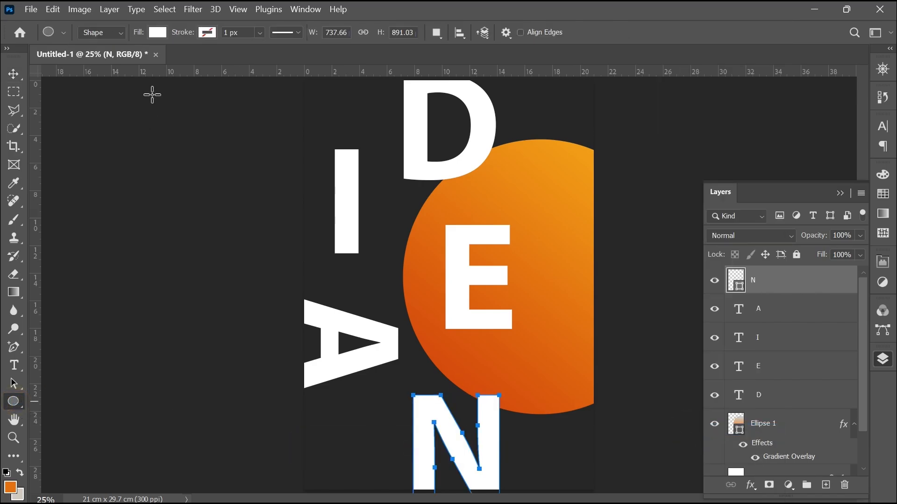
left_click(158, 34)
left_click(73, 58)
left_click(157, 33)
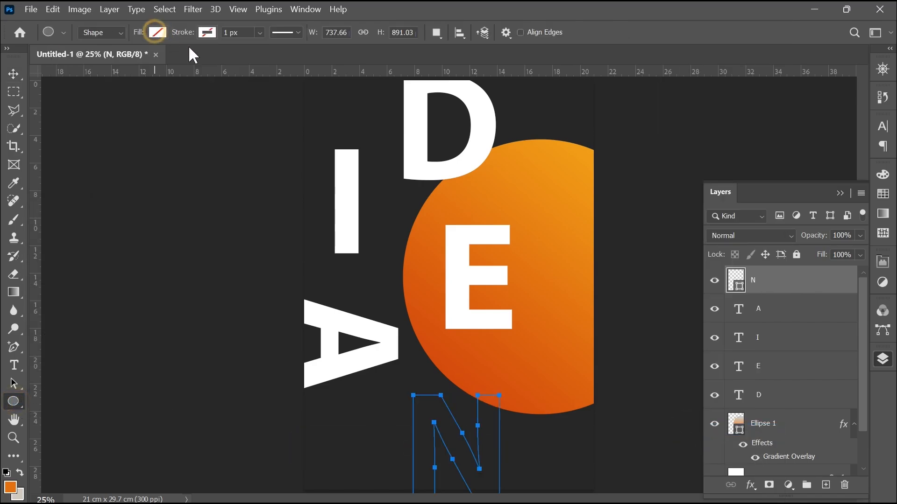
- Add a white 8 px outside Stroke effect to the "N" shape
left_click(751, 488)
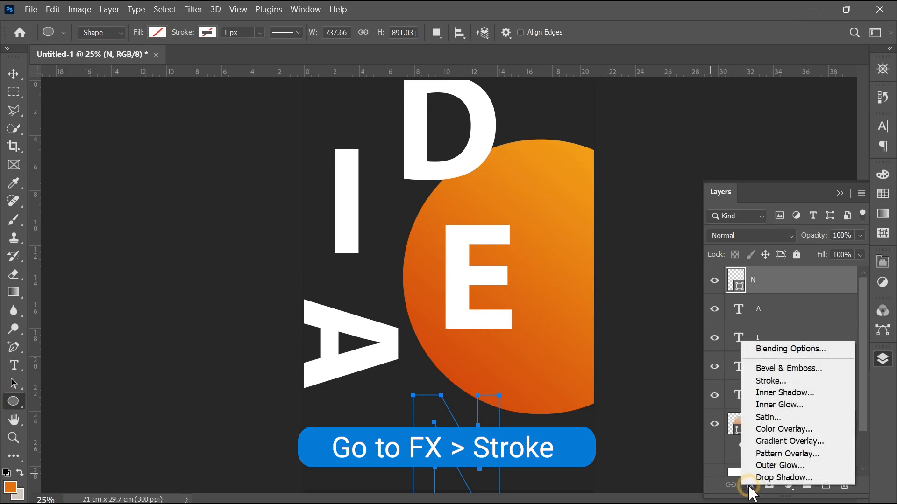
left_click(757, 379)
left_click_drag(641, 115, 628, 106)
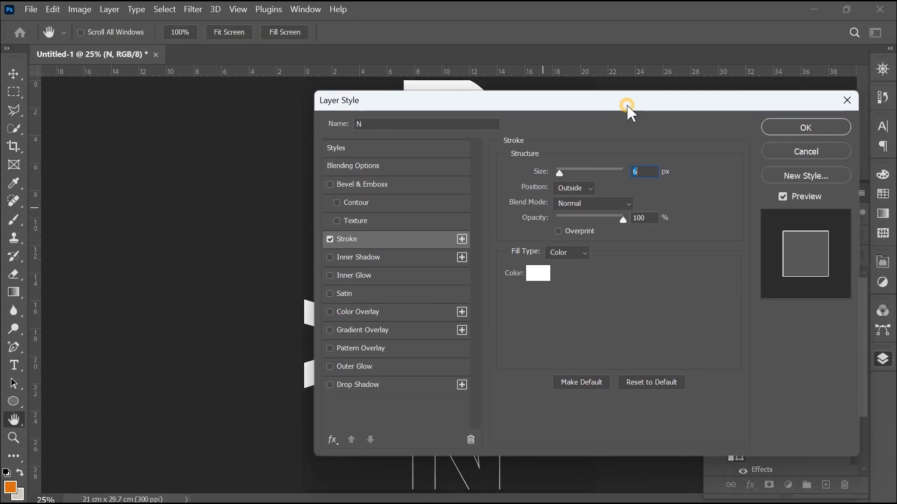
type("8")
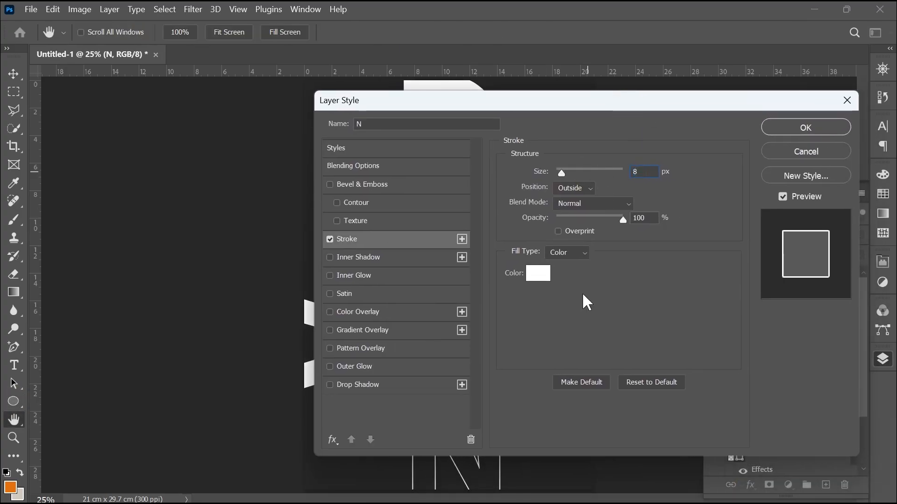
left_click(807, 129)
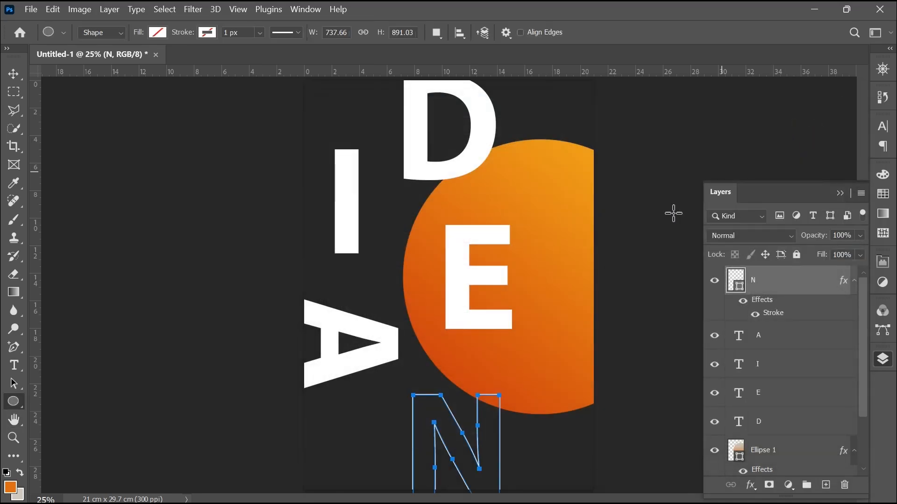
- Convert the "I" text layer to a shape and set its fill to none
key("v")
left_click(346, 227)
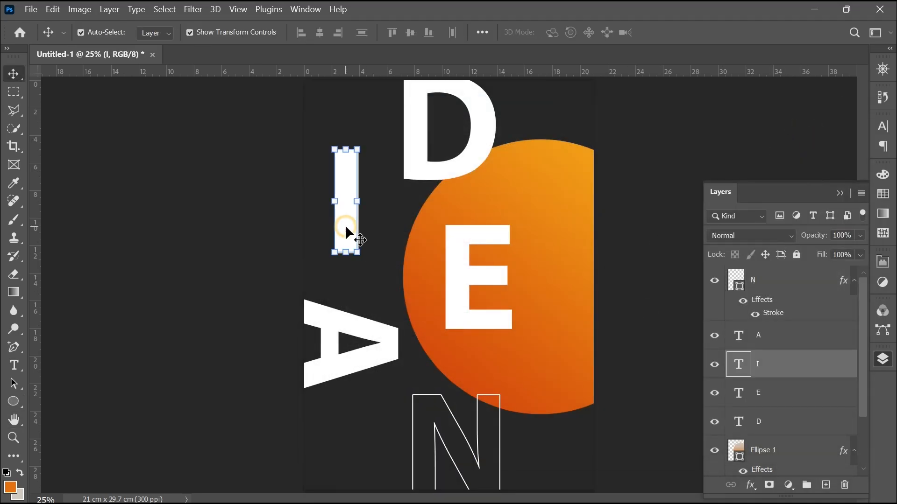
right_click(804, 367)
left_click(695, 430)
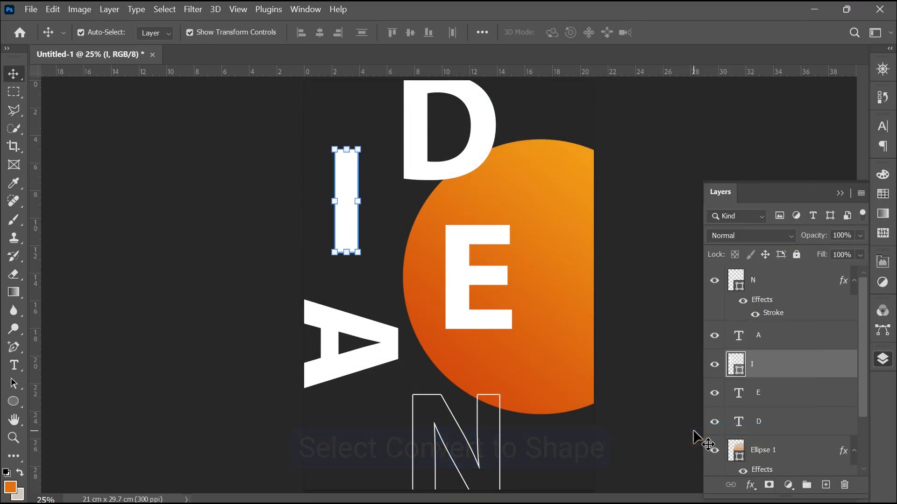
left_click(11, 404)
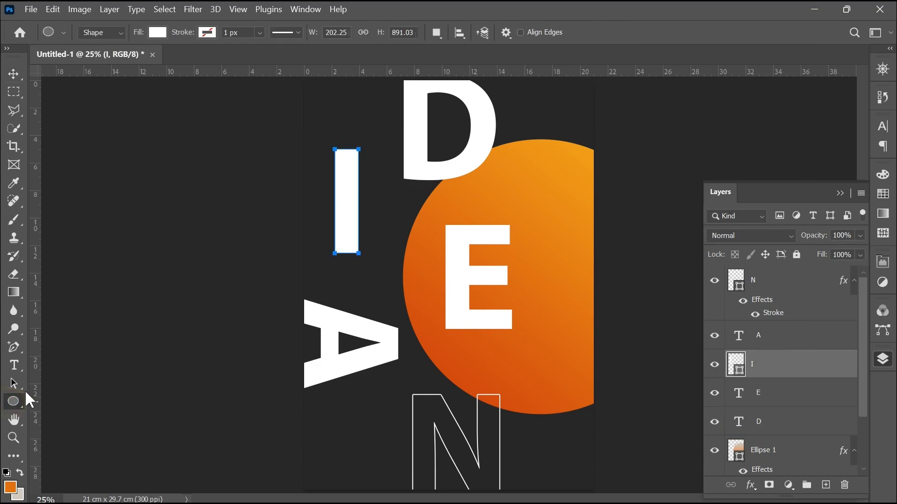
left_click(157, 32)
left_click(76, 60)
left_click(158, 32)
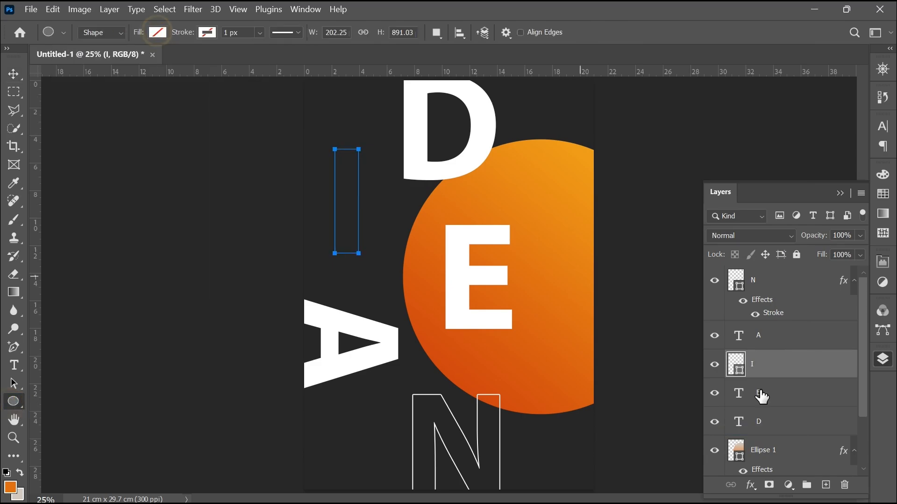
- Apply a white 8 px outside Stroke effect to the "I" shape and deselect it
left_click(750, 484)
left_click(762, 382)
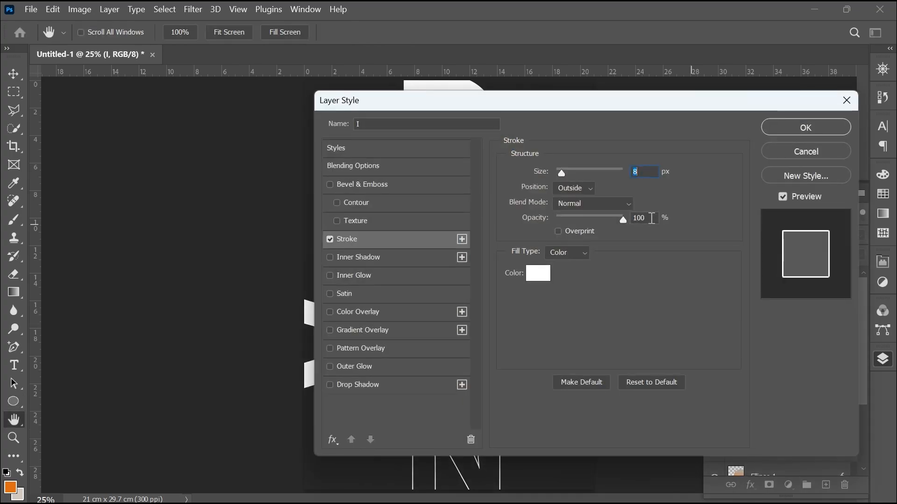
left_click(778, 130)
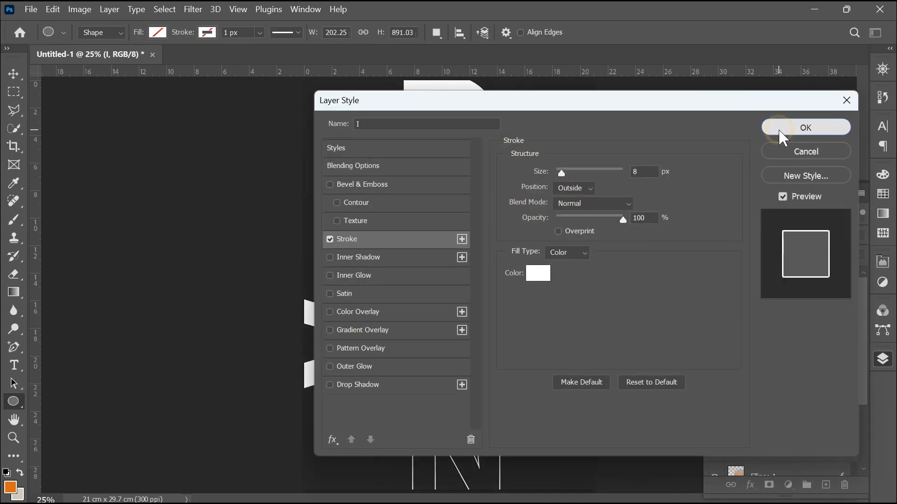
left_click(13, 74)
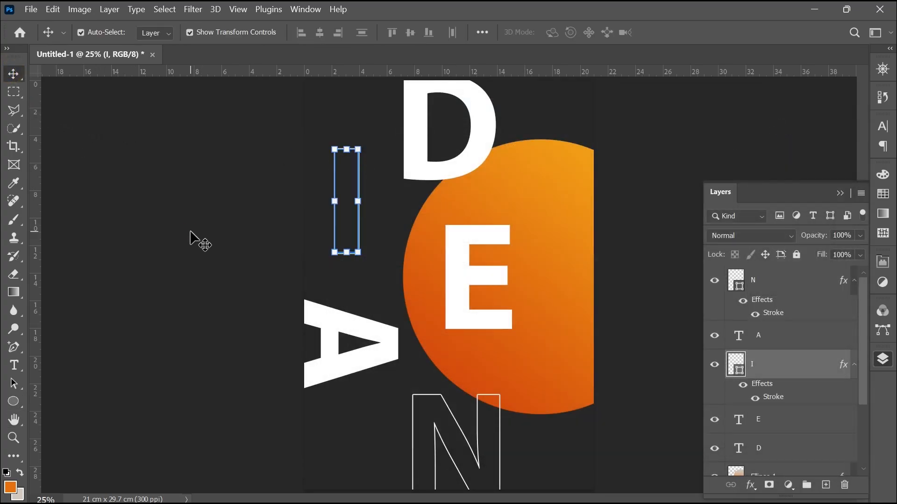
left_click(188, 236)
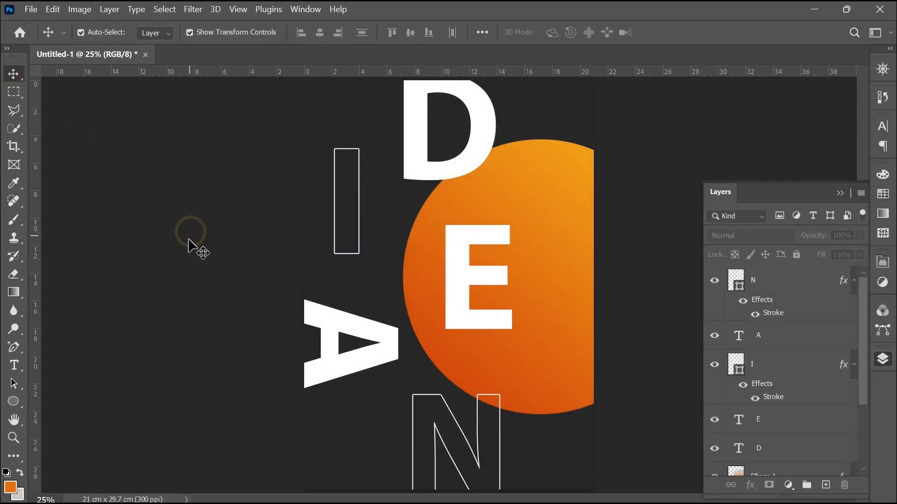
- Add white 48 pt Myriad Pro Bold text on the circle's upper part, with "20" above "25" on two lines
left_click(16, 369)
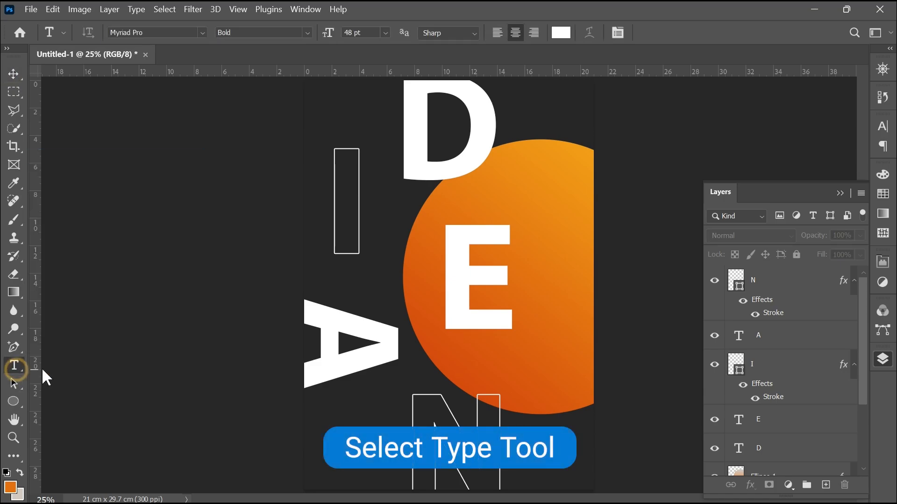
left_click(551, 195)
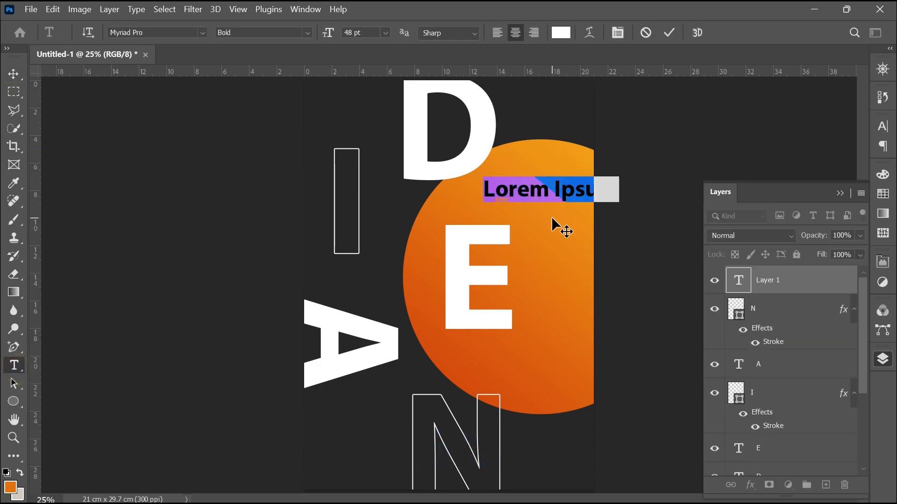
type("20")
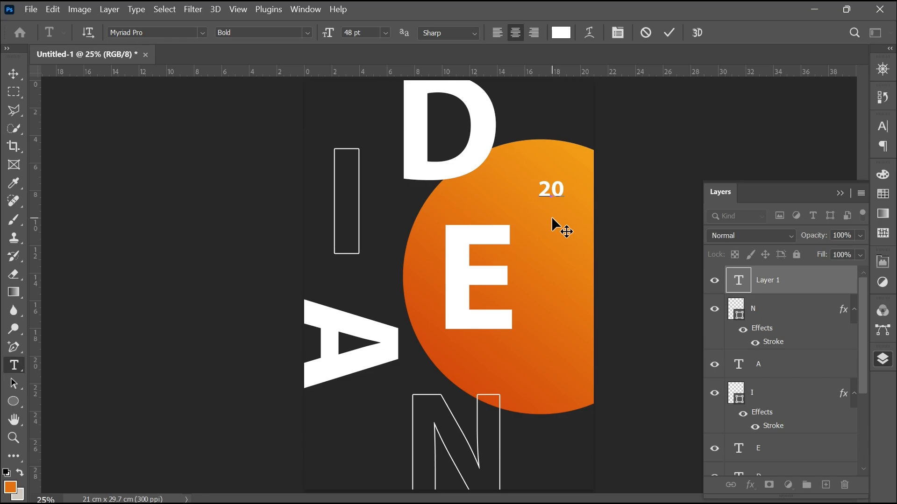
- Set the leading of the two-line "20 25" text to 33 pt
key("ctrl+a")
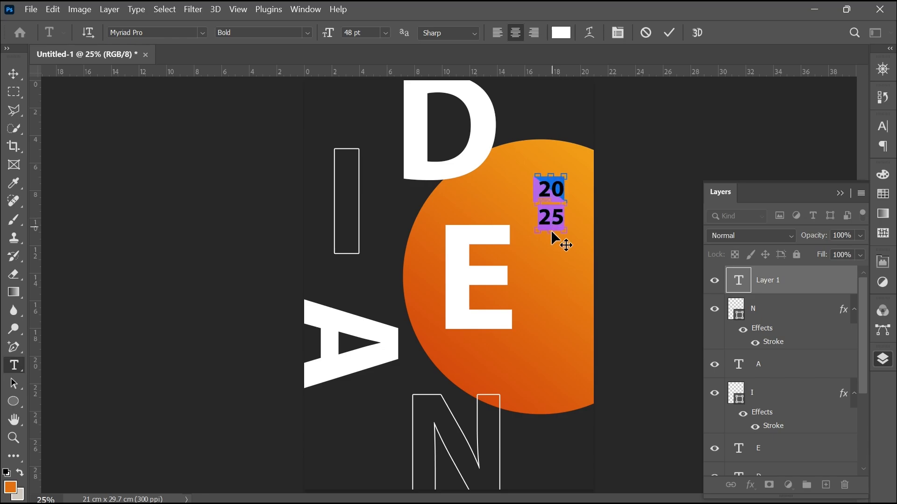
left_click(883, 126)
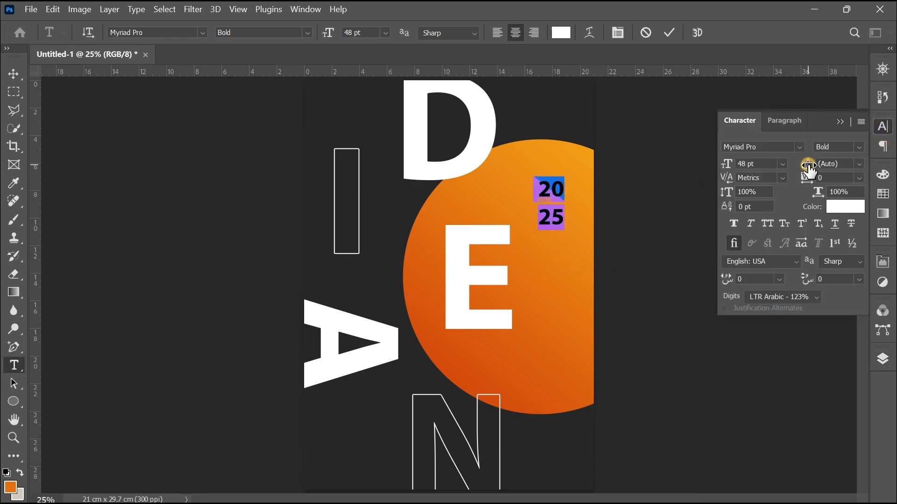
left_click_drag(809, 168, 792, 169)
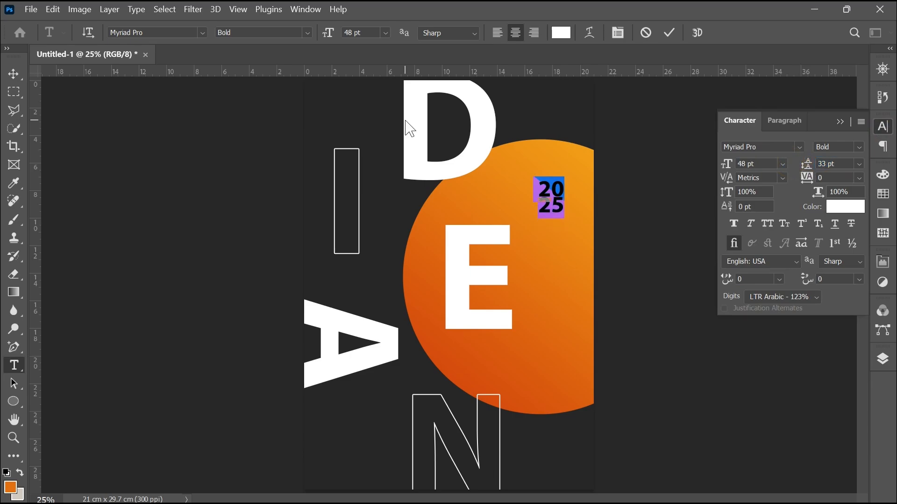
- Move the "20 25" text to the page's upper-right corner, just above the circle, and deselect it
left_click(11, 73)
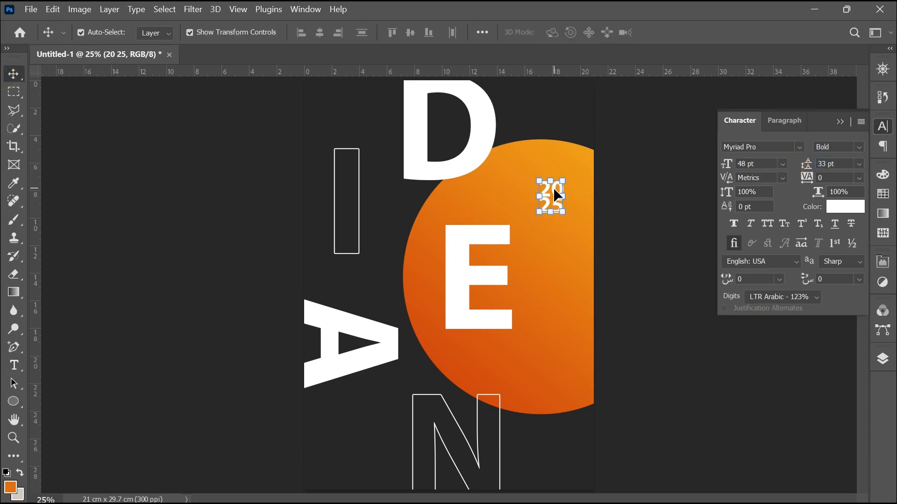
left_click_drag(553, 182, 569, 98)
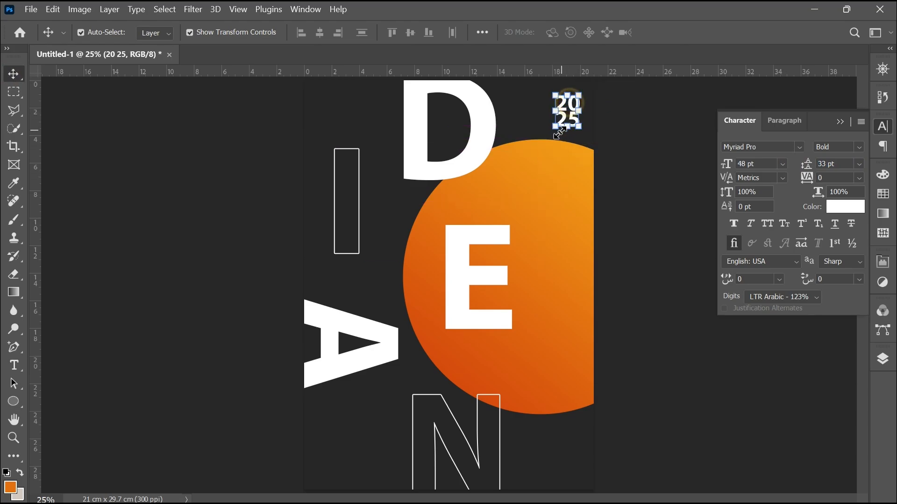
key("shift+Left")
key("shift+Down")
key("shift+Down")
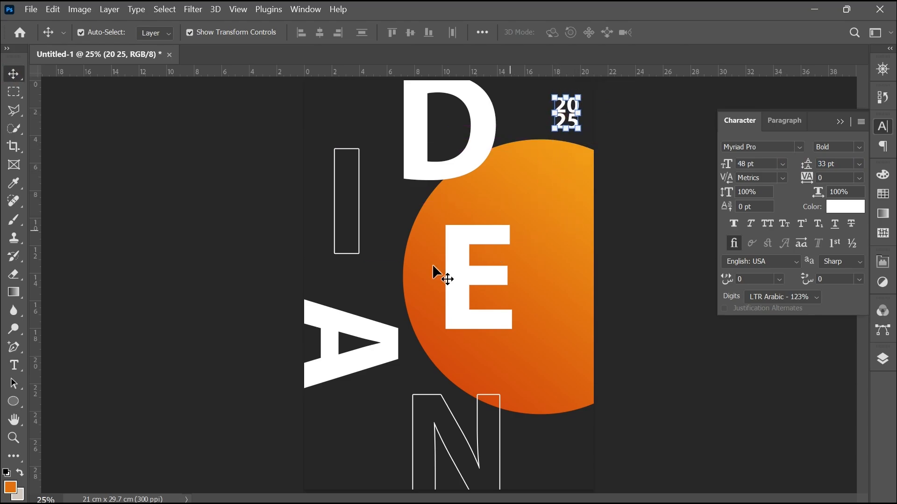
left_click(241, 319)
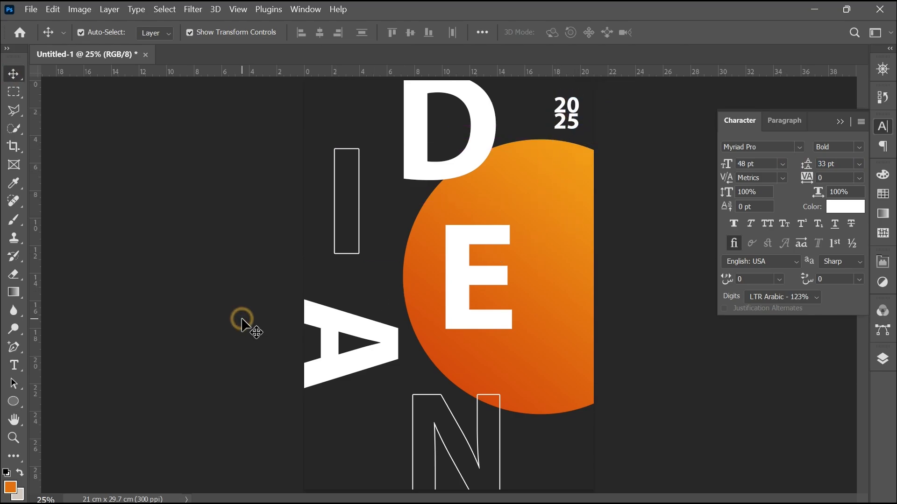
- Draw a narrow vertical bar about 48 × 2126 px from above the outlined "I" down into the "A", and deselect it
left_click(14, 401)
left_click(46, 401)
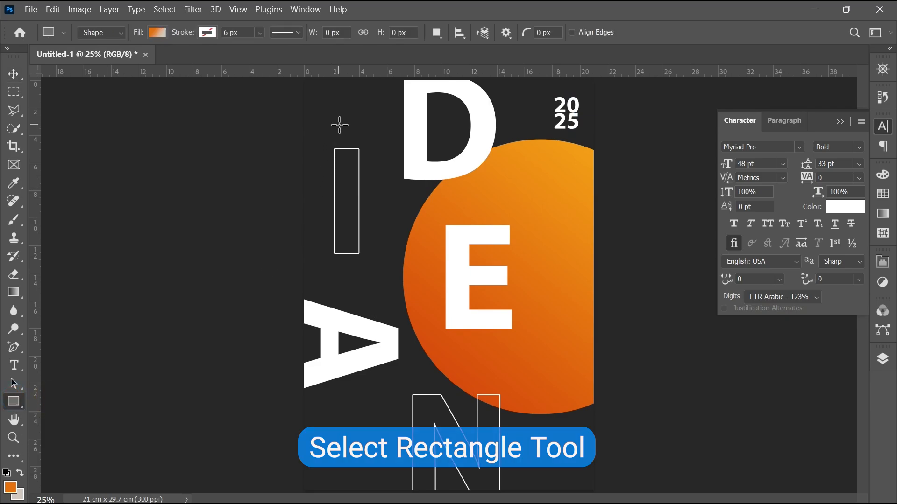
left_click_drag(343, 105, 351, 273)
left_click_drag(346, 300, 347, 353)
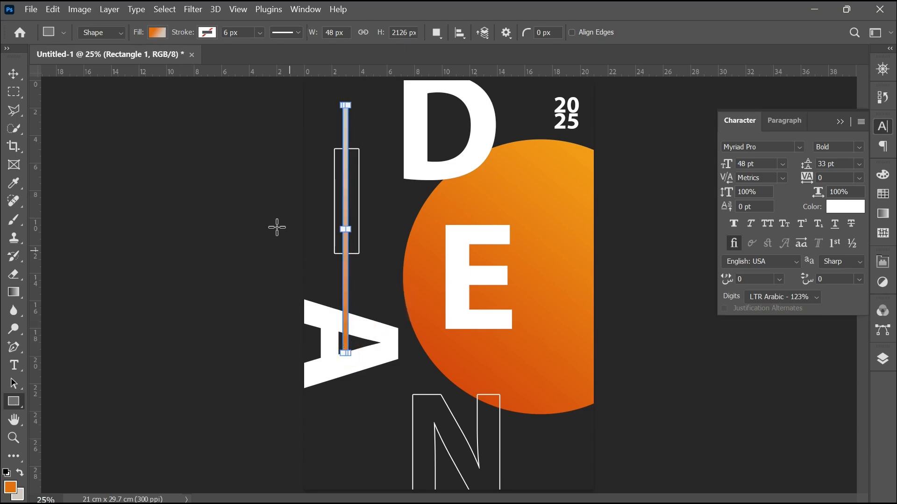
left_click(15, 73)
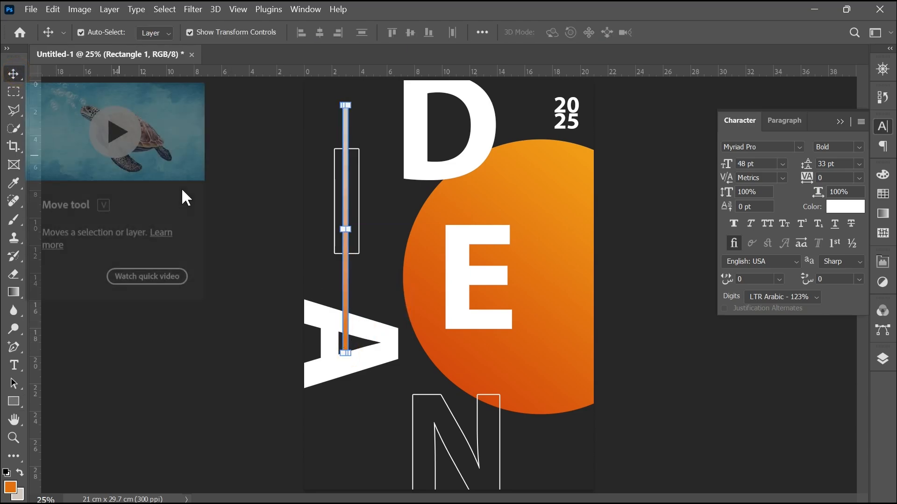
left_click(246, 177)
- Place a shortened copy of the vertical bar in line below it, running from the "A"'s lower leg to beneath the letter
left_click_drag(347, 138, 324, 264)
left_click_drag(329, 229, 344, 388)
key("Return")
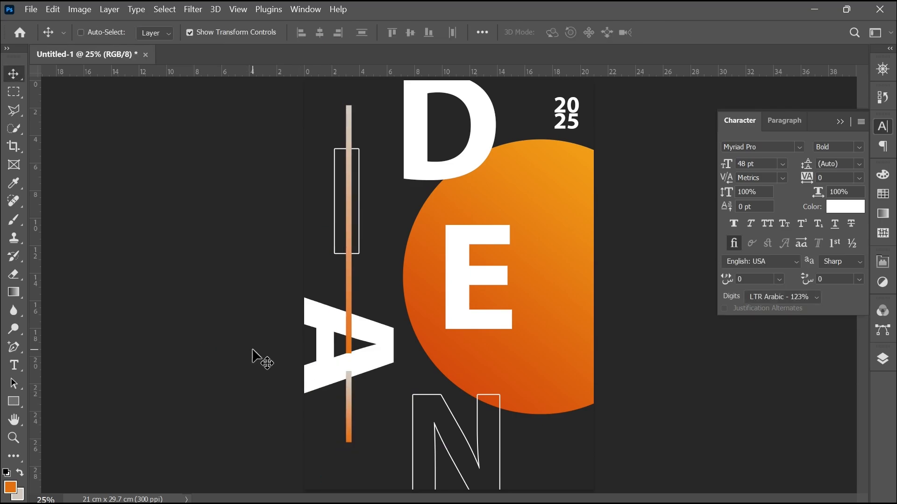
- Skew the long bar's bottom end by raising its right corner to follow the slanted inner edge of the "A"
key("ctrl+plus")
key("ctrl+plus")
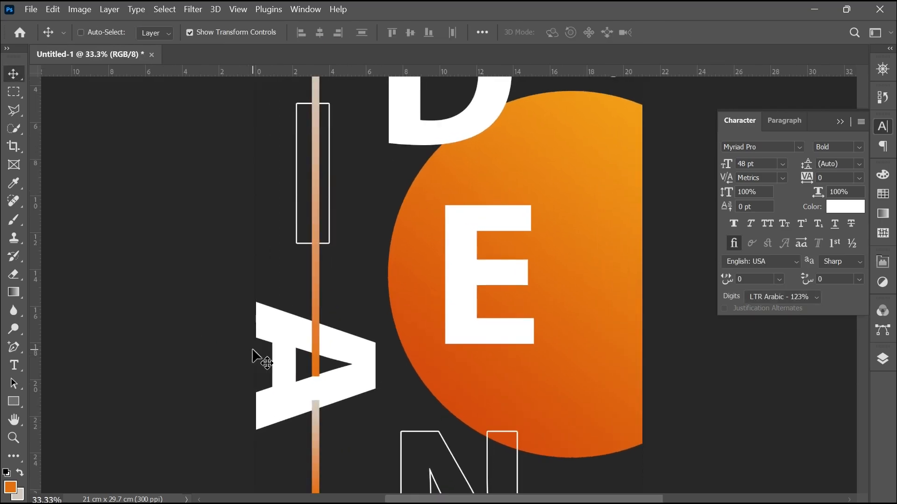
scroll(243, 364, "down", 3)
key("ctrl+plus")
scroll(240, 367, "up", 1)
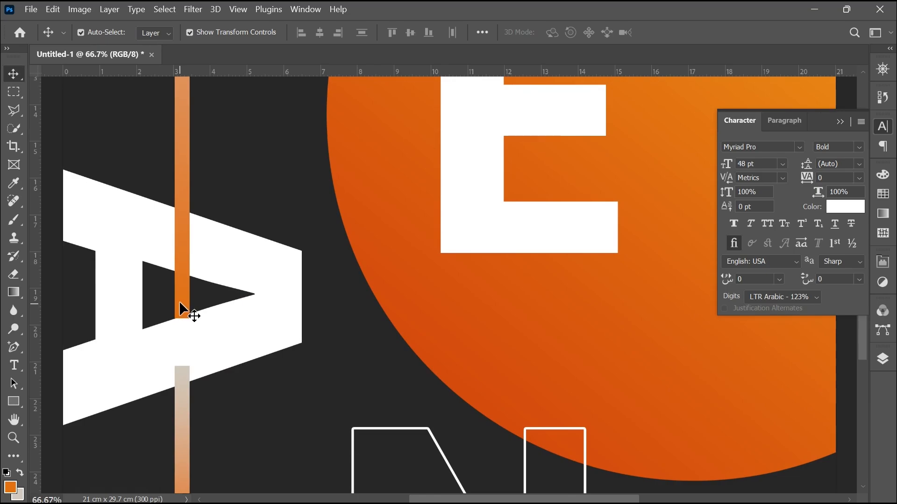
left_click(179, 302, "ctrl")
left_click_drag(188, 320, 192, 317)
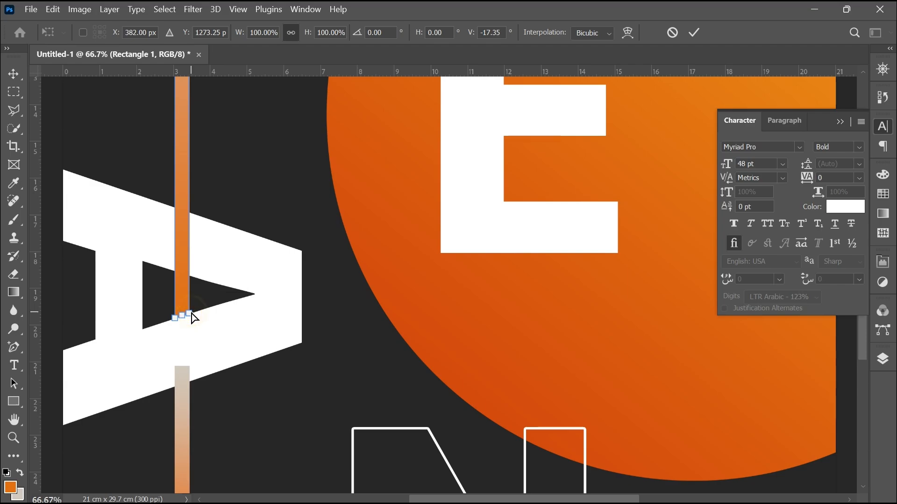
key("Return")
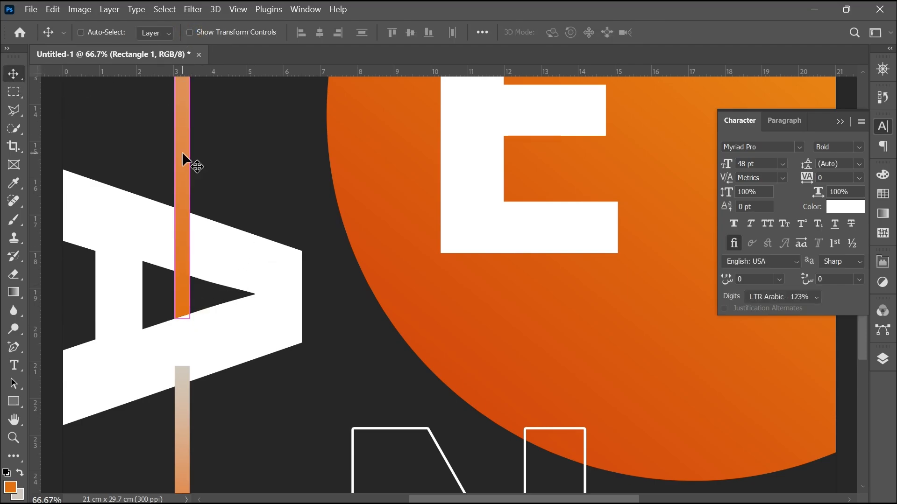
- Send the short lower bar backward behind the "A" and deselect it
key("ctrl+minus")
key("ctrl+minus")
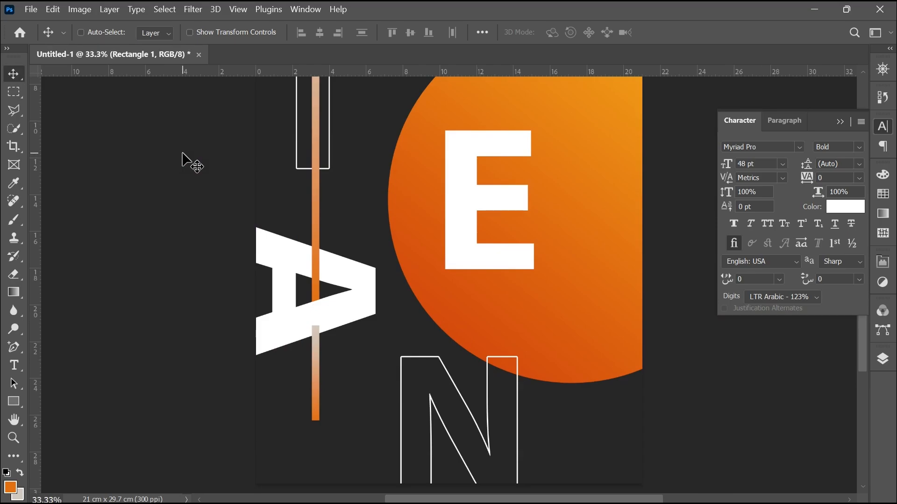
key("ctrl+minus")
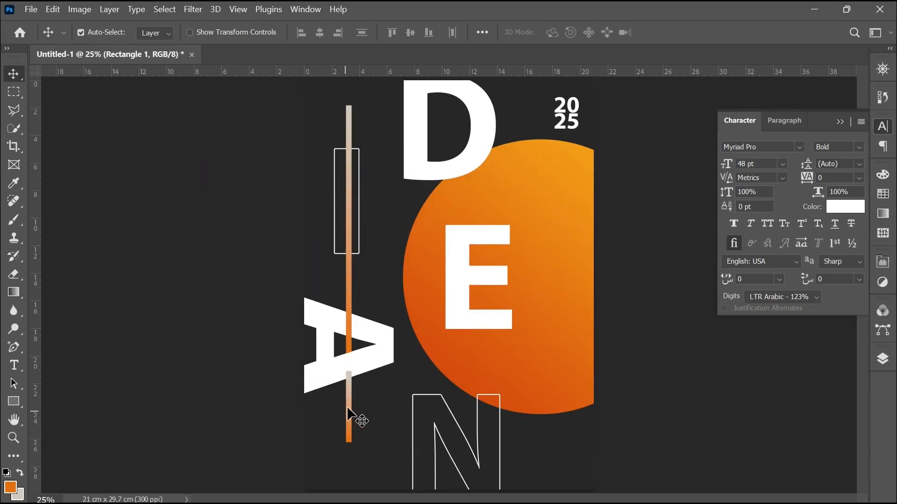
left_click(348, 408)
key("ctrl+bracketleft")
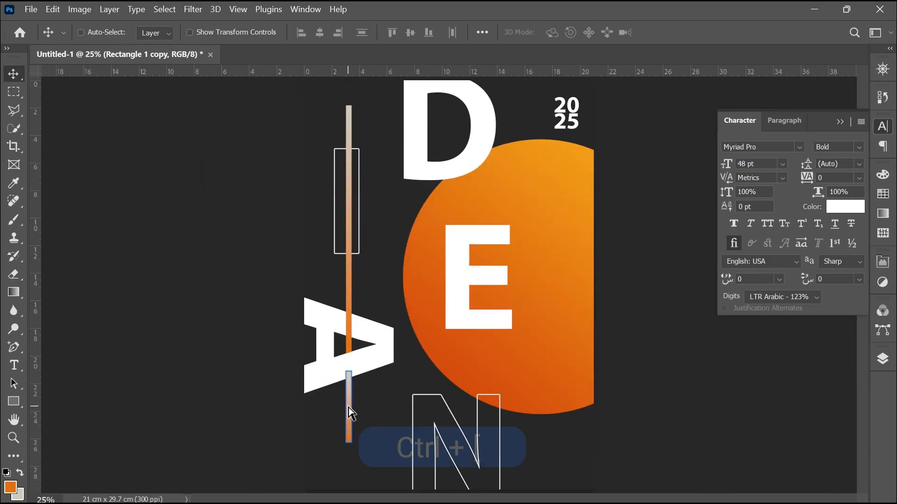
key("ctrl+bracketleft")
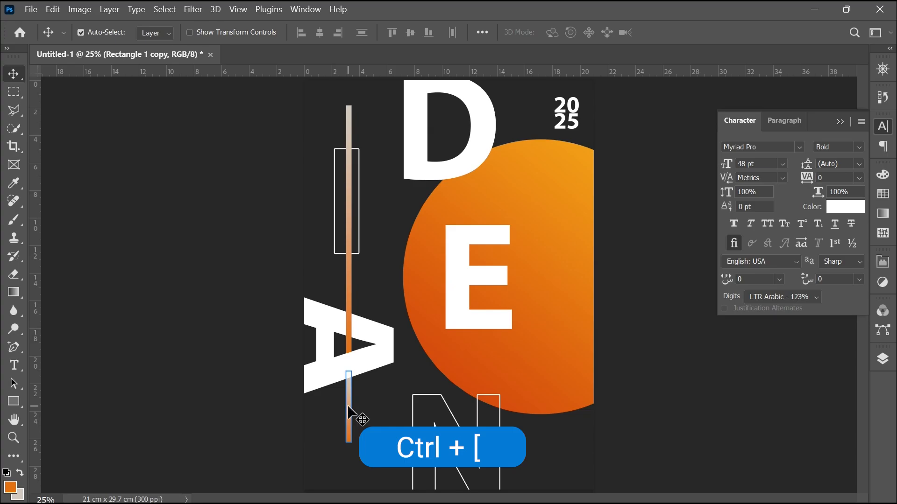
left_click(171, 174)
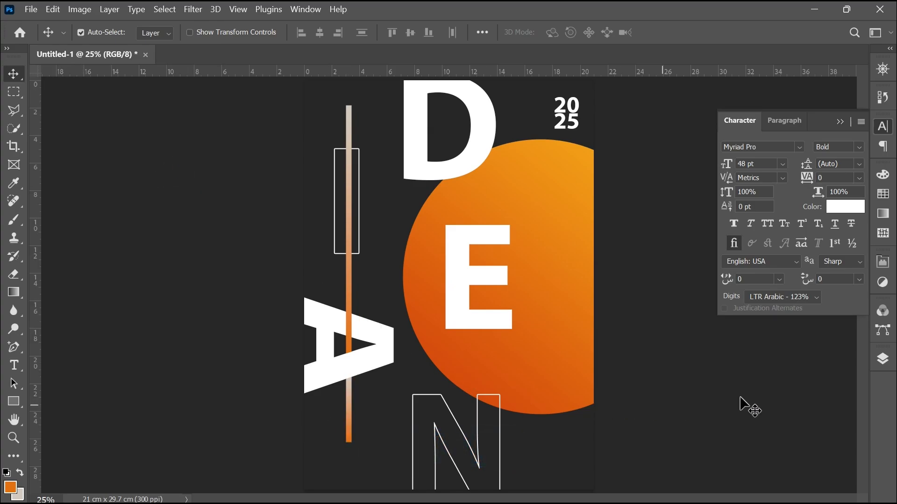
- Copy the layer style of the orange circle and paste it onto the long vertical bar
left_click(882, 359)
left_click(537, 388)
right_click(788, 432)
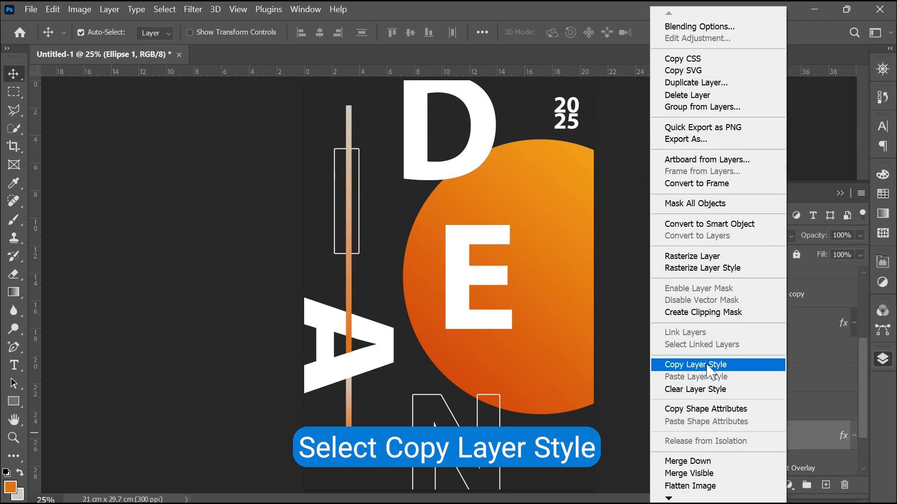
left_click(707, 366)
left_click(348, 280)
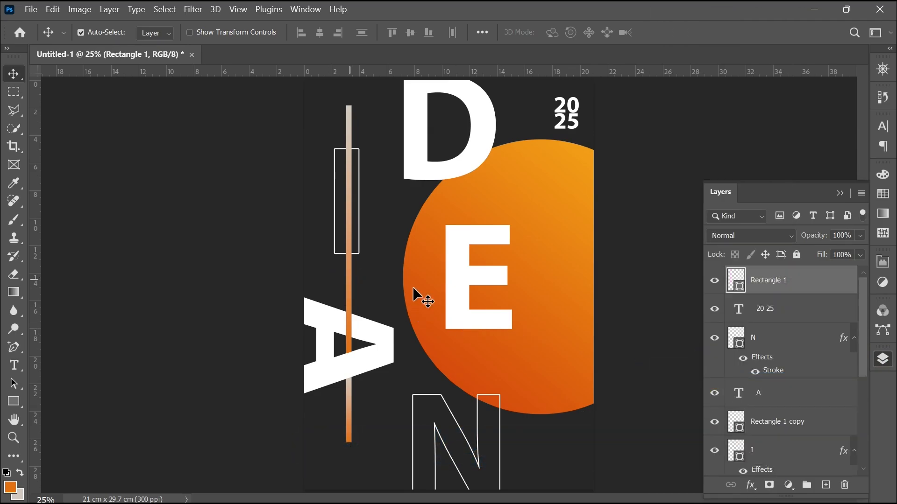
right_click(770, 285)
left_click(697, 376)
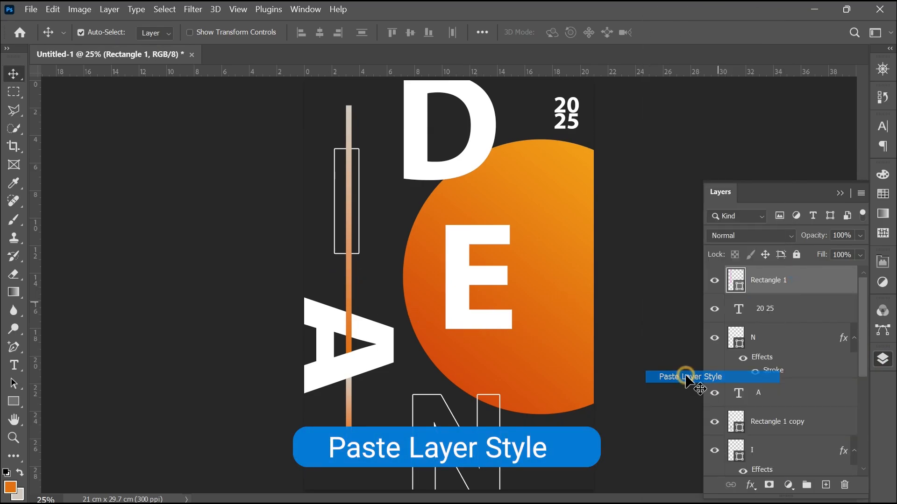
- Set the long bar's Gradient Overlay angle to 90° and apply it
left_click(744, 489)
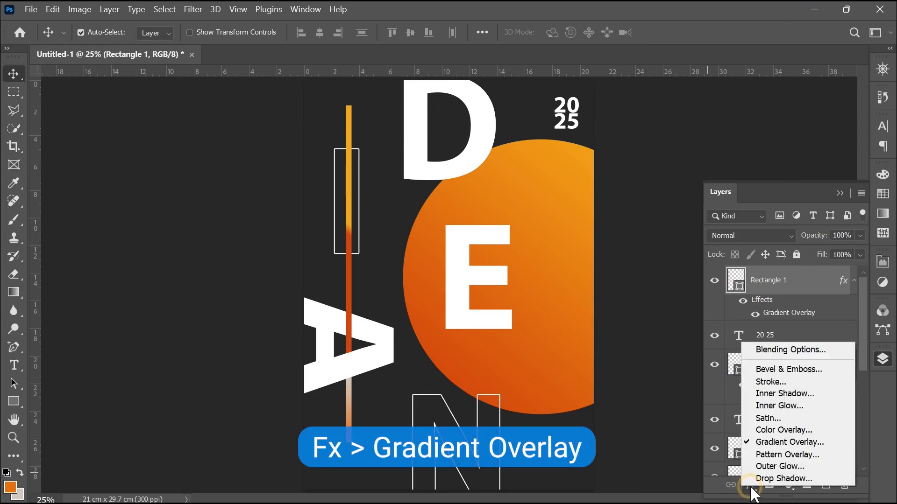
left_click(789, 442)
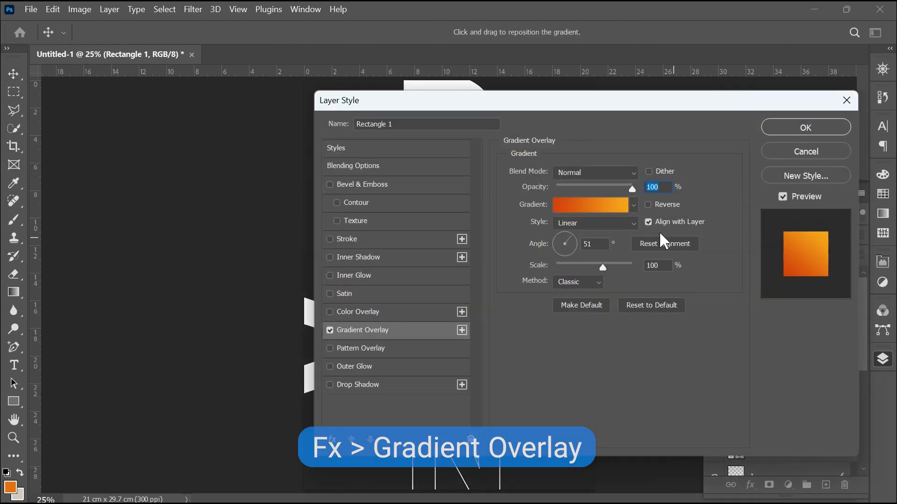
double_click(600, 245)
key("BackSpace")
type("90")
left_click_drag(529, 100, 561, 112)
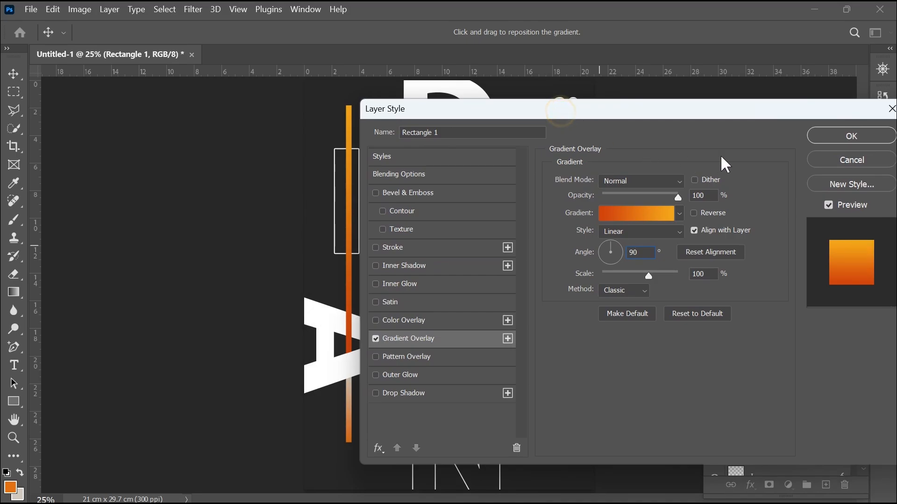
left_click(826, 137)
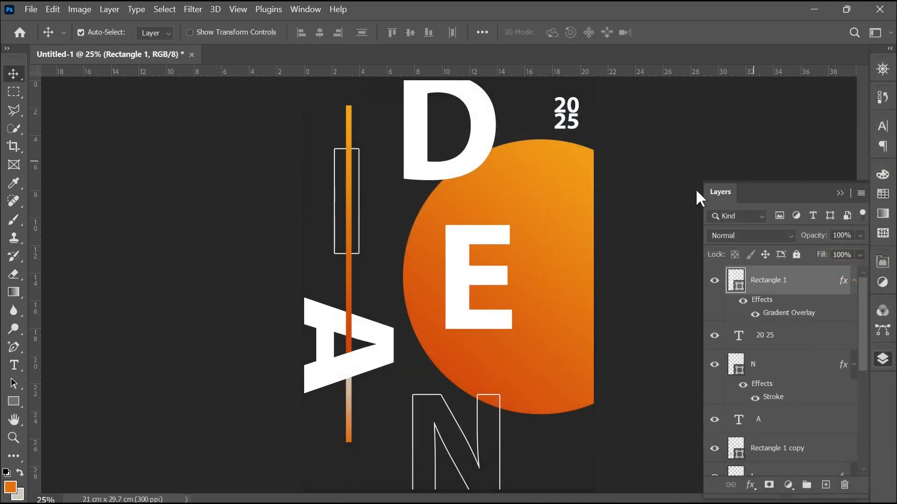
- Apply a Color Overlay to the short lower bar in the dark orange c73910 sampled from the long bar's end, and deselect it
left_click(350, 430)
left_click(750, 485)
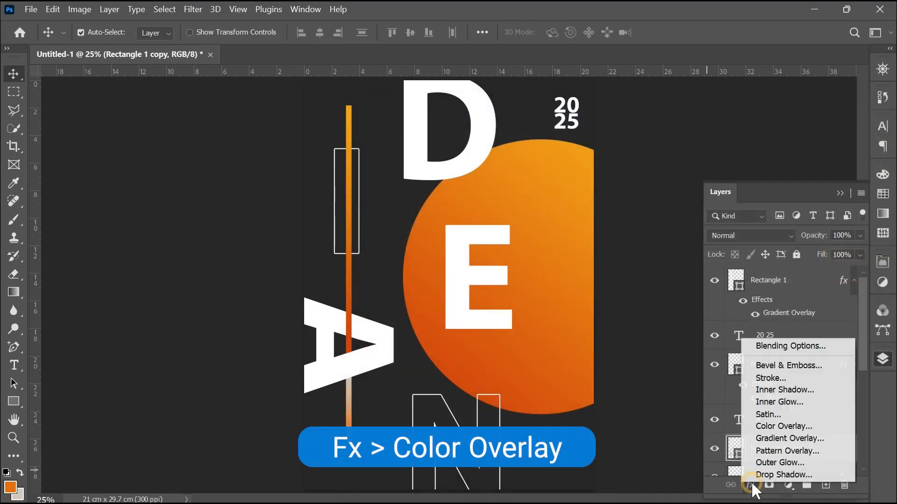
left_click(767, 426)
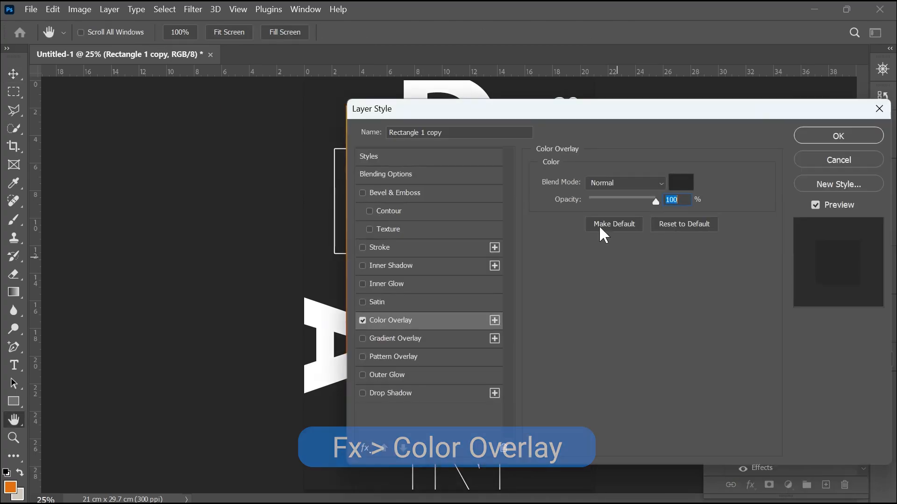
left_click_drag(579, 111, 653, 116)
left_click(759, 189)
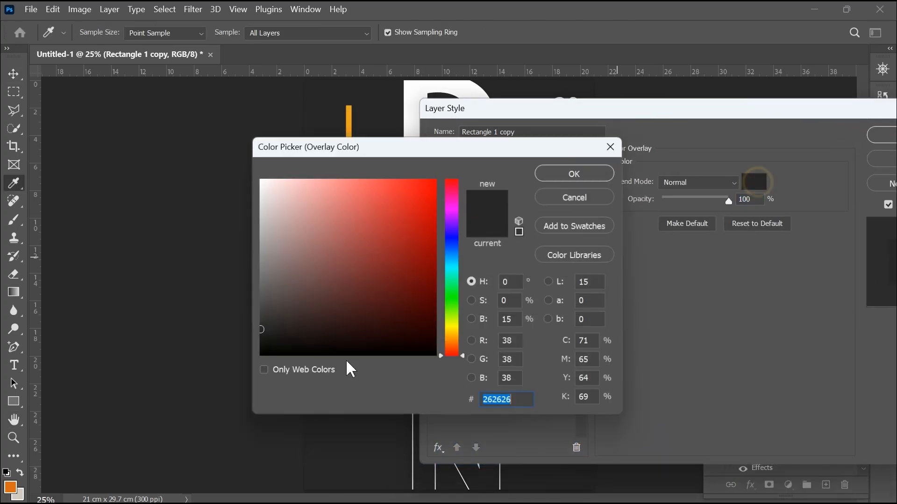
left_click_drag(365, 155, 518, 163)
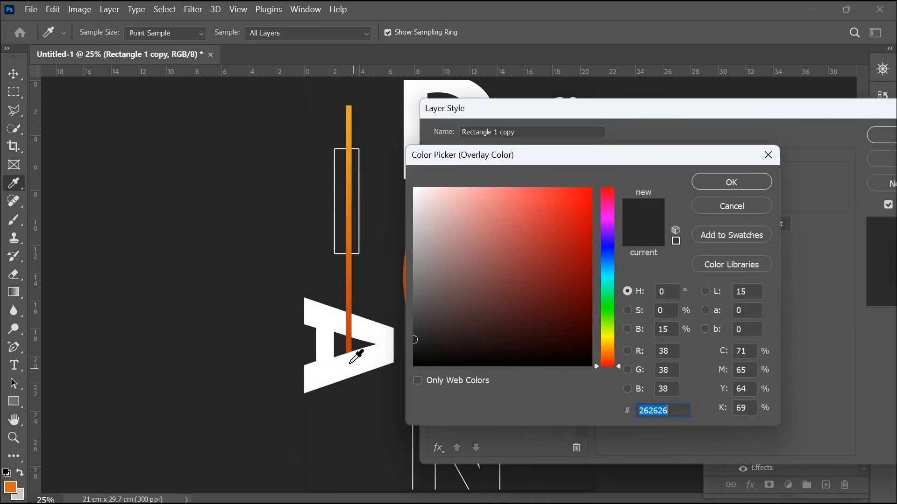
left_click(354, 345)
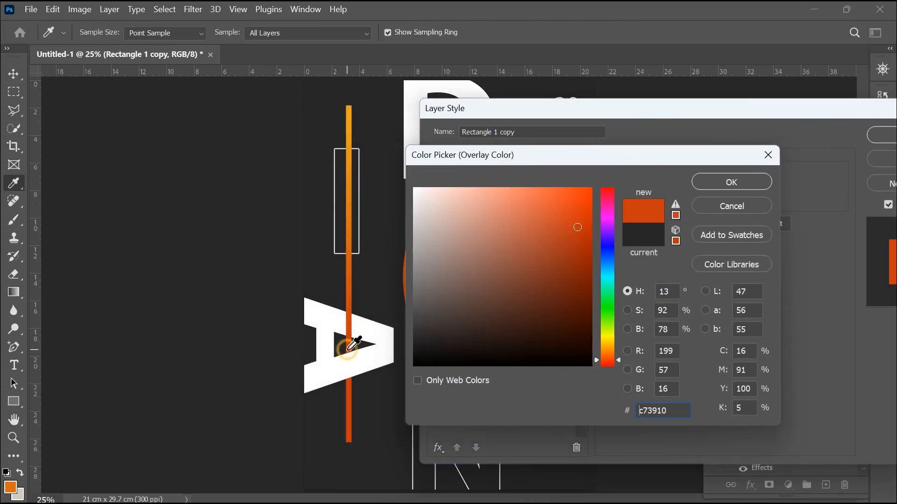
left_click(723, 183)
left_click(881, 136)
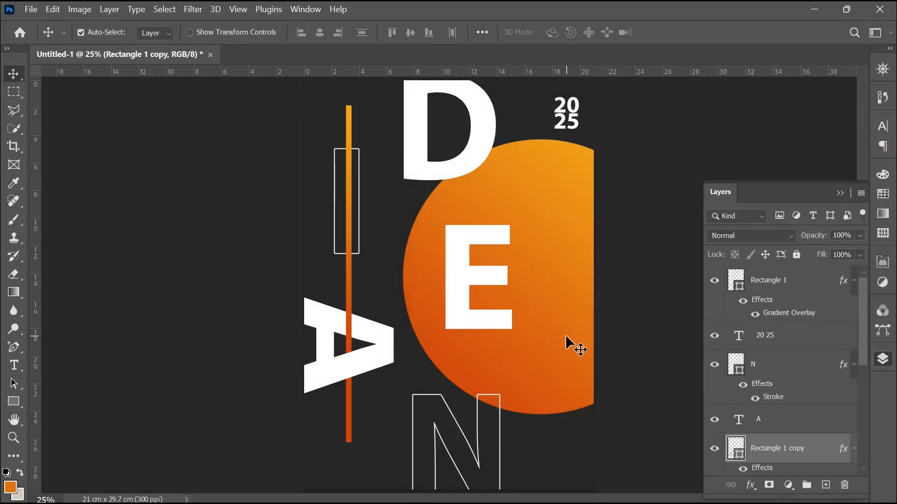
left_click(884, 363)
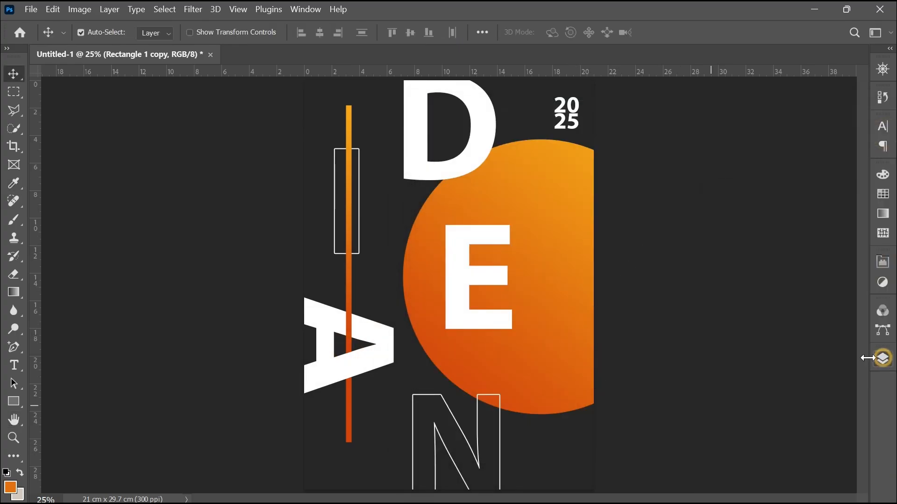
left_click(645, 392)
- Open the portrait image 5b57a61c4b2bac9e8f610077316e9438_1024x1024.jpg from the Poster folder and select its subject
key("ctrl+o")
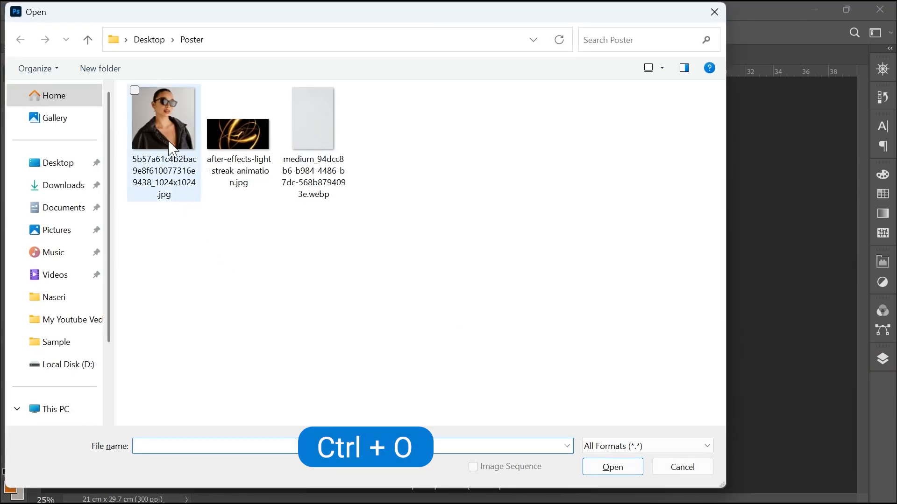
double_click(173, 149)
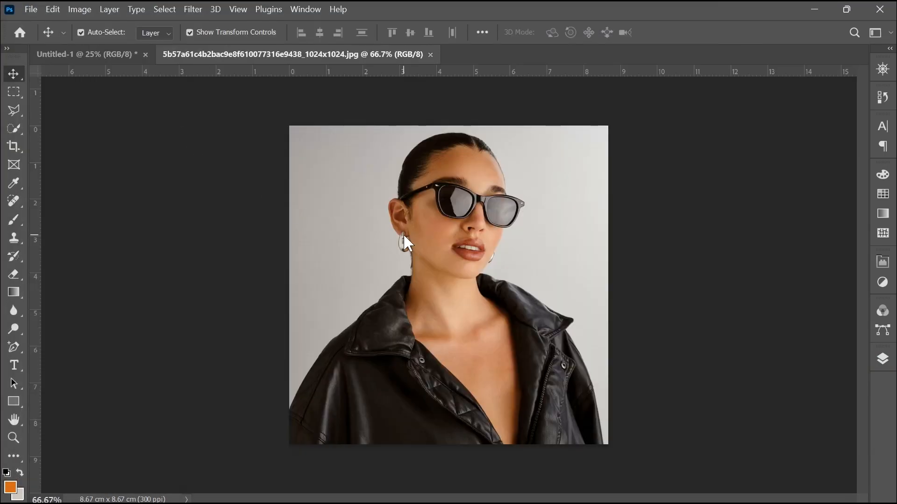
left_click(164, 10)
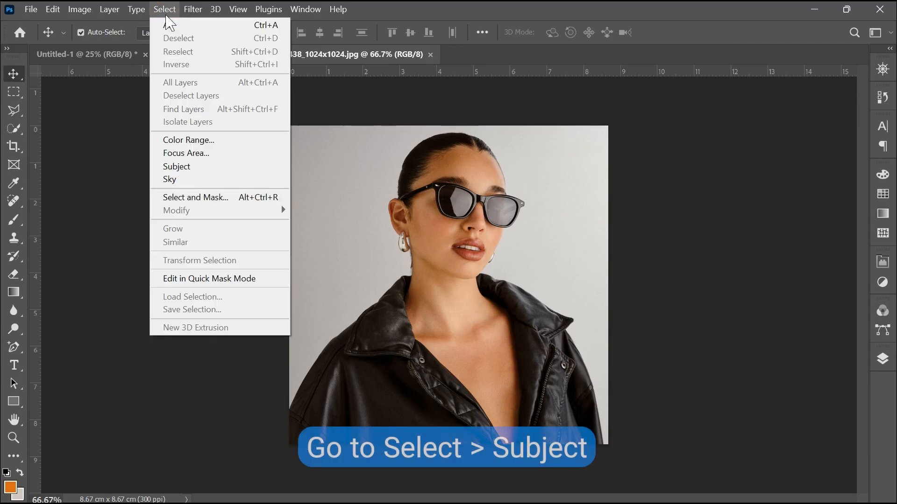
left_click(182, 166)
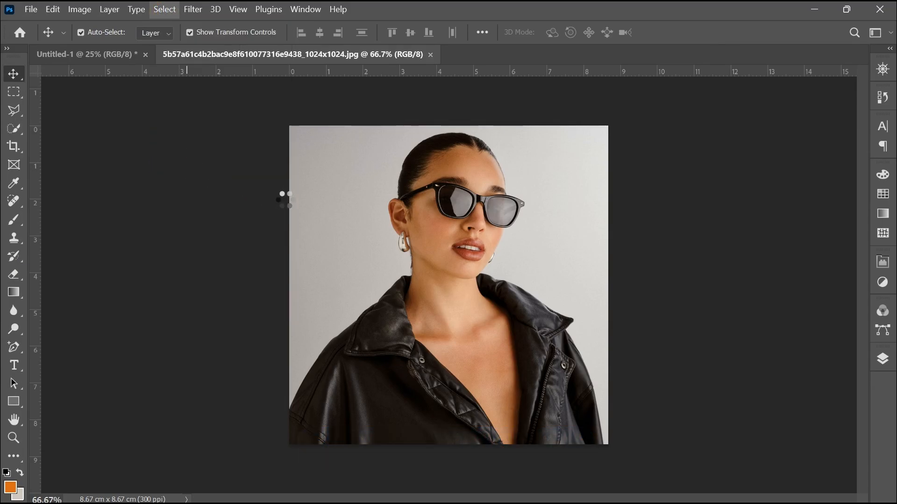
- Use Select and Mask with Decontaminate Colors at 100% to output the selected subject to a new layer with layer mask
left_click(160, 9)
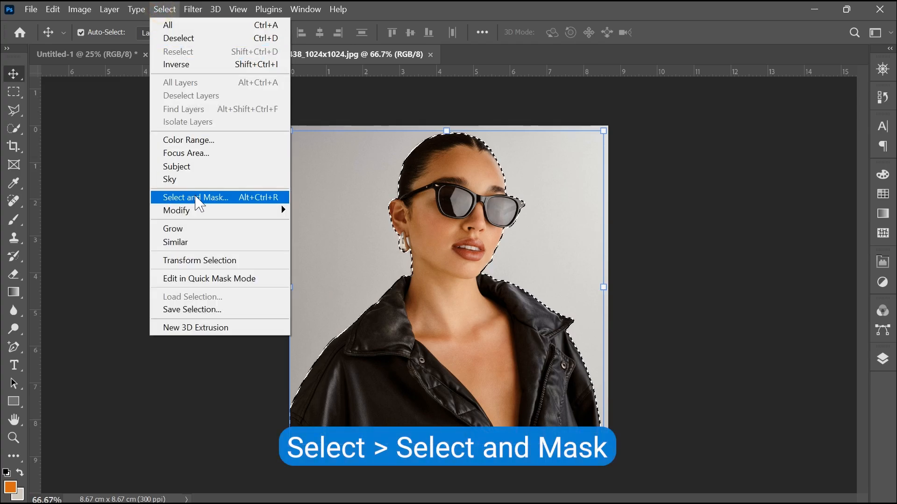
left_click(194, 195)
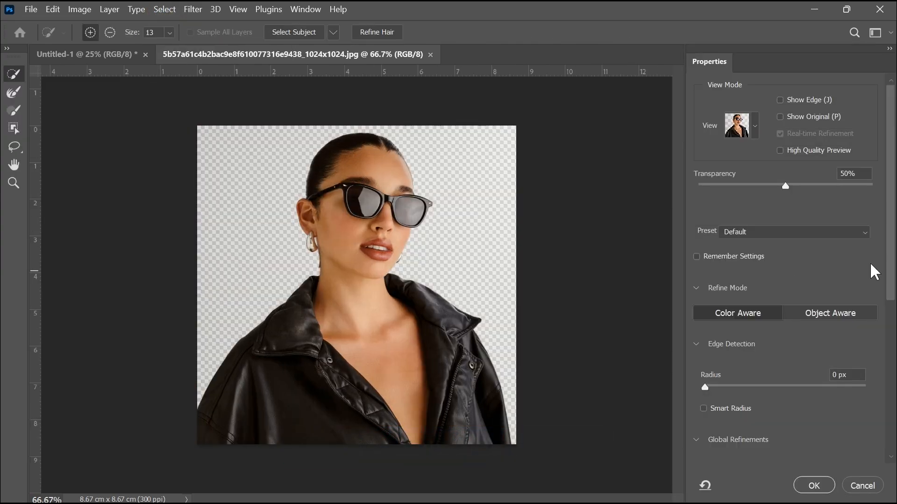
left_click_drag(891, 183, 892, 364)
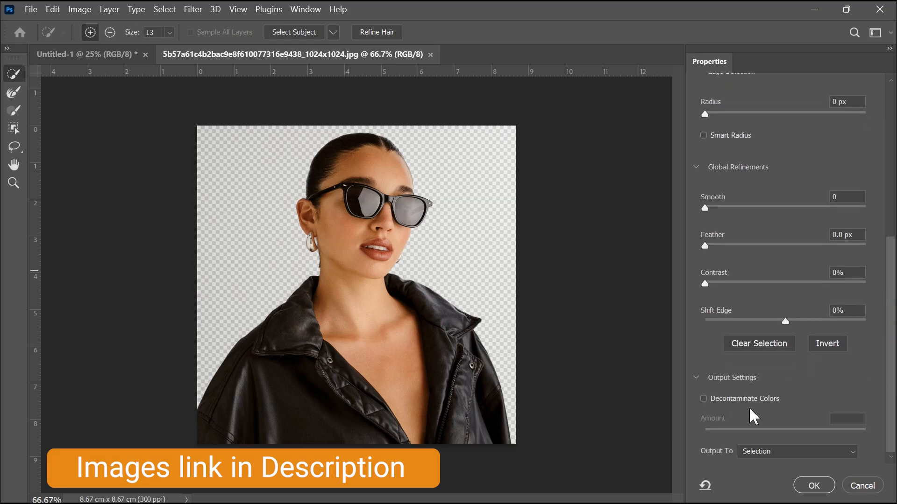
left_click(735, 399)
left_click(808, 486)
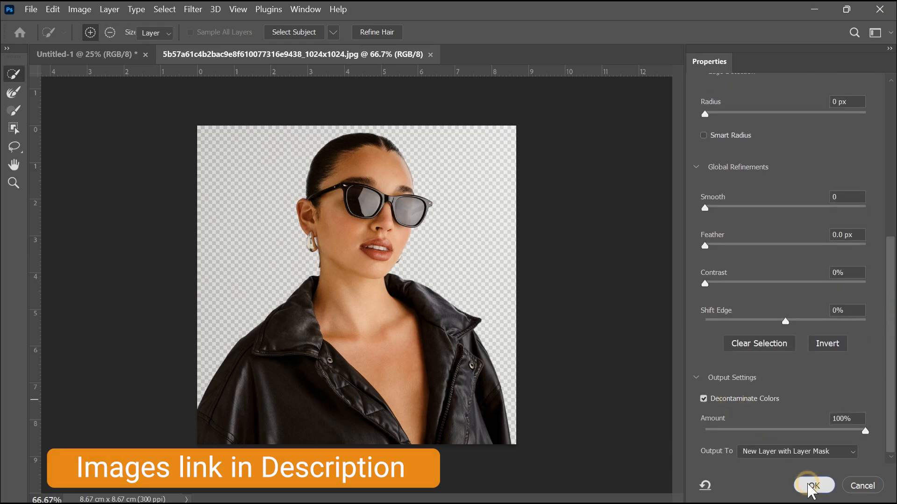
- Bring the cut-out portrait into the Untitled-1 poster, enlarge it and position it over the lower part of the page
left_click(461, 206)
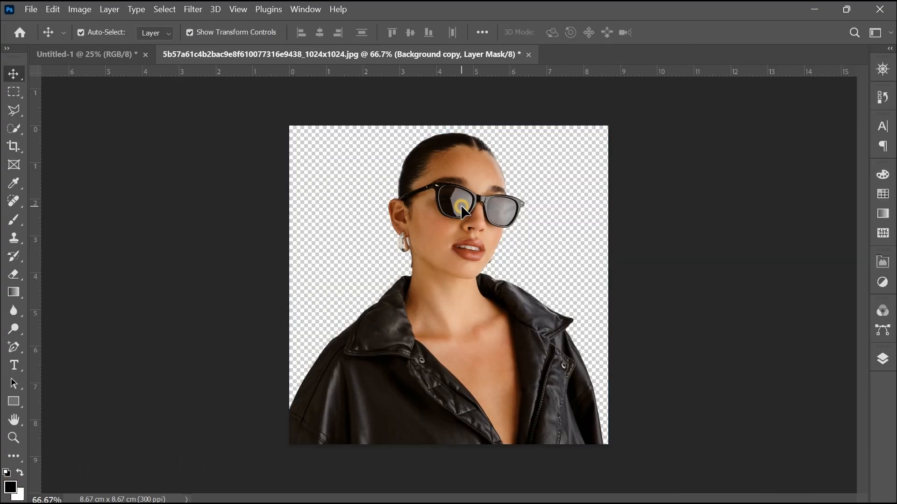
left_click_drag(460, 205, 425, 320)
left_click_drag(493, 265, 610, 182)
left_click_drag(425, 325, 412, 340)
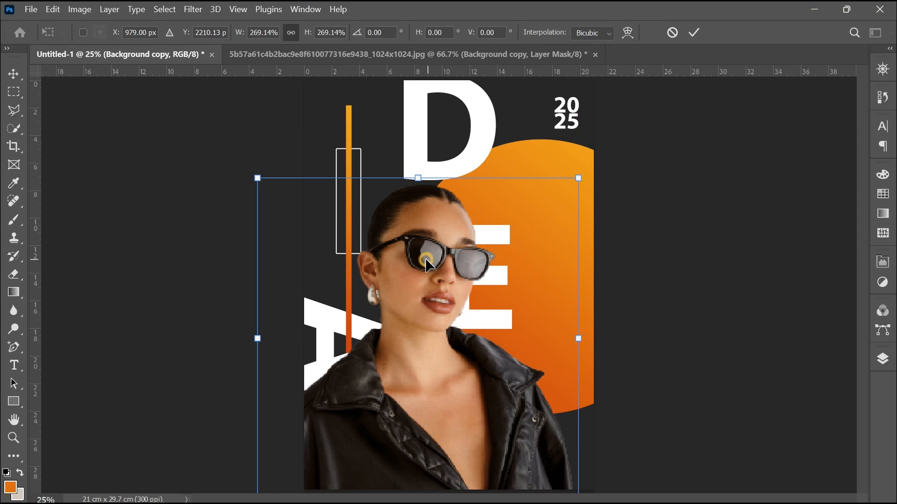
left_click_drag(425, 258, 423, 260)
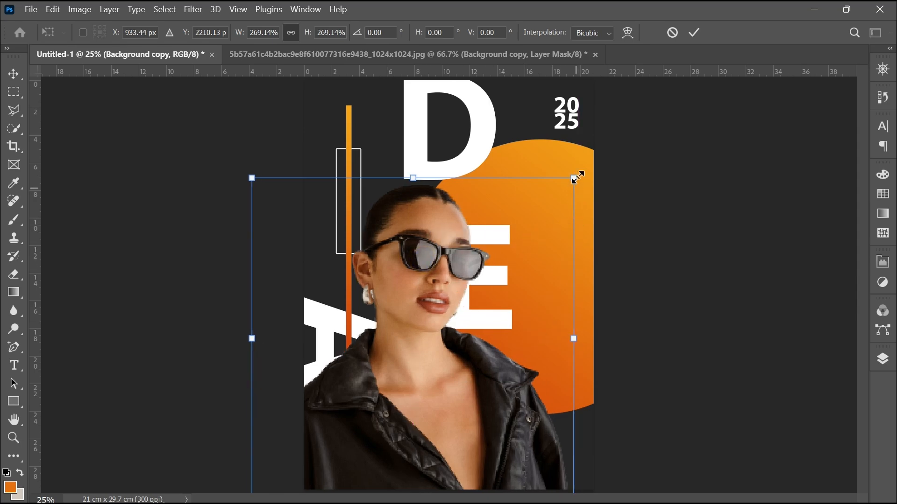
left_click_drag(580, 176, 591, 175)
left_click(694, 33)
- Send the portrait layer backward until it sits behind the letters A and N and the long orange bar
key("ctrl+bracketleft")
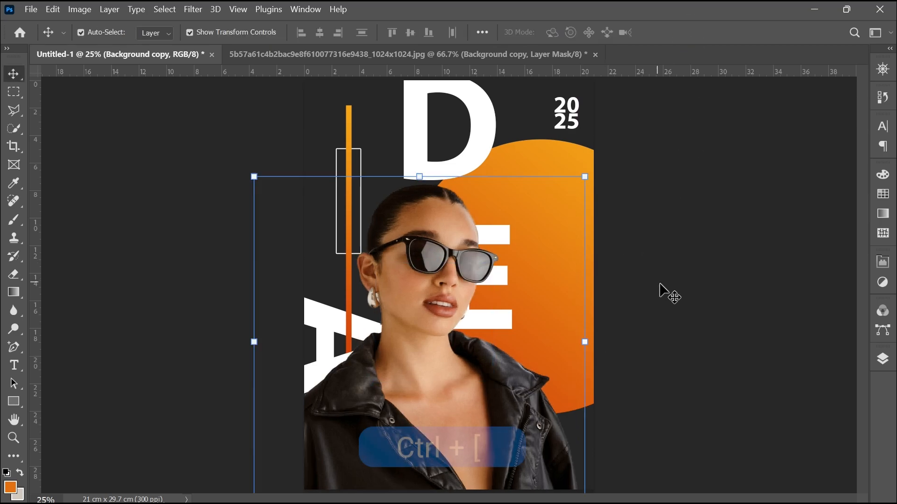
key("ctrl+bracketleft")
key("ctrl+bracketleft")
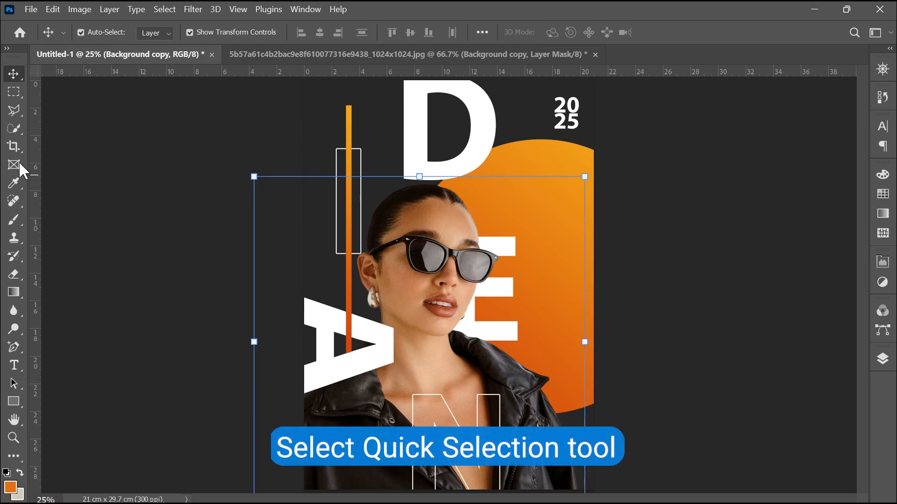
- Select both sunglass lenses with the Quick Selection tool and copy them to a new layer
left_click(15, 130)
left_click(426, 262)
left_click(471, 265)
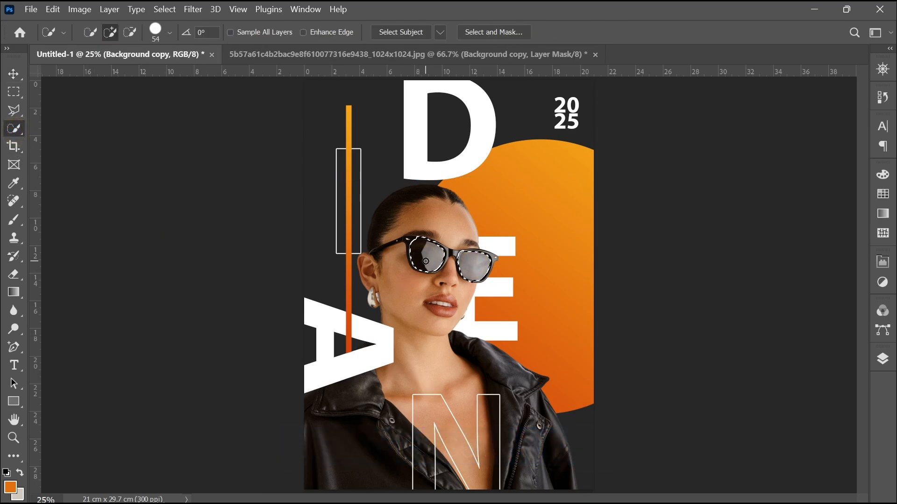
key("ctrl+plus")
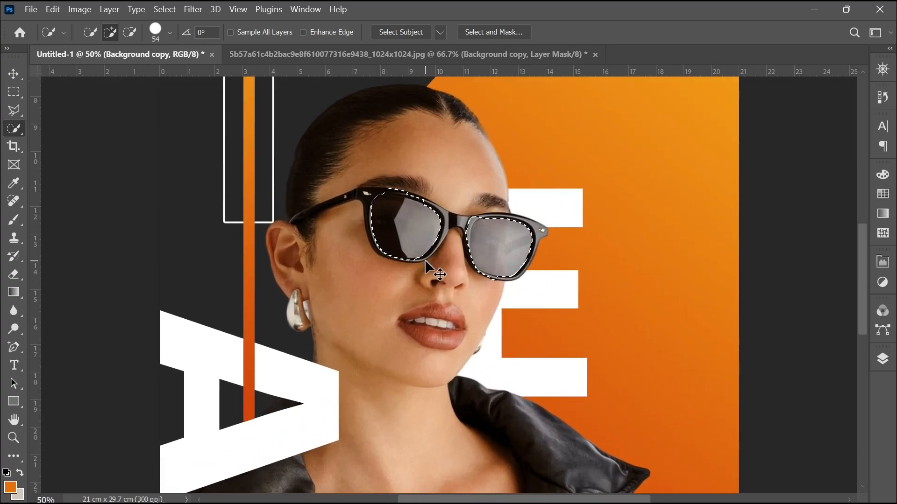
left_click(882, 361)
key("ctrl+j")
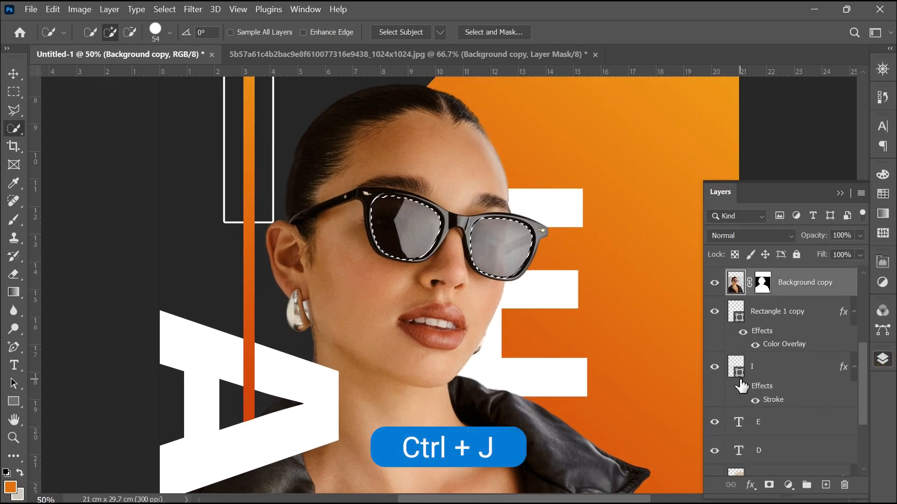
key("ctrl+j")
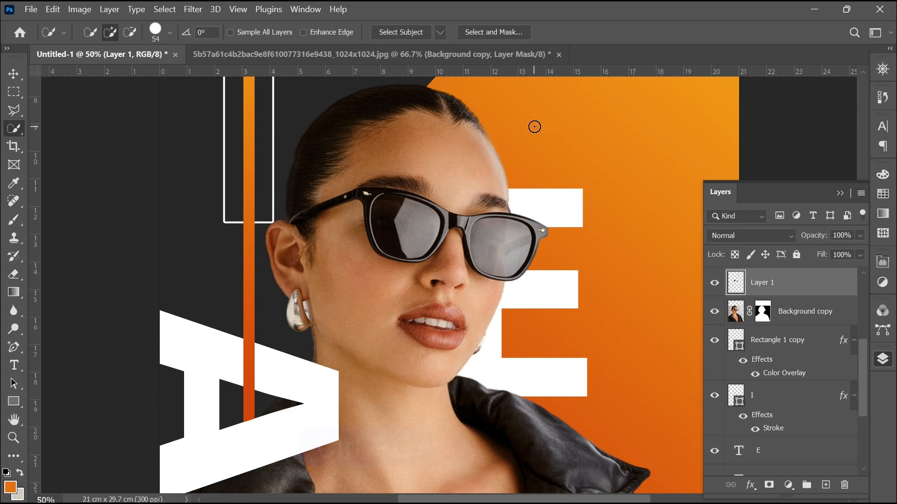
- Close the original portrait document and open after-effects-light-streak-animation.jpg from the Poster folder
key("ctrl+w")
key("ctrl+o")
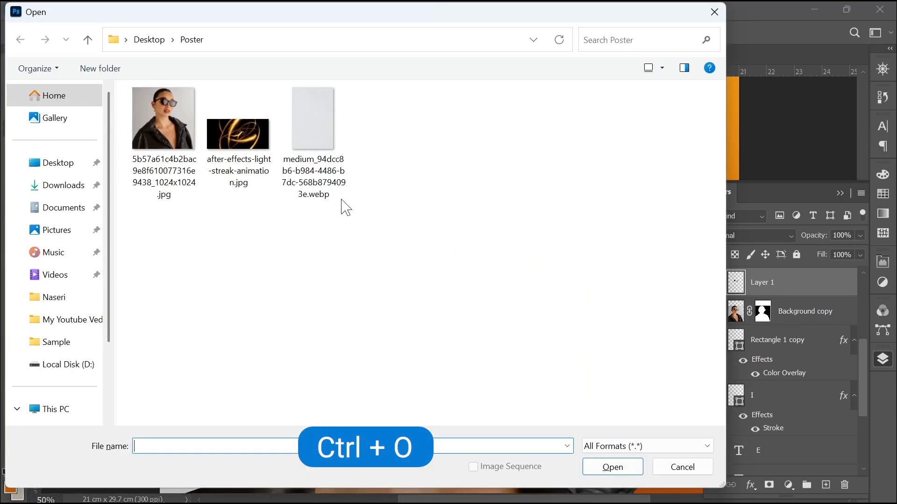
double_click(239, 140)
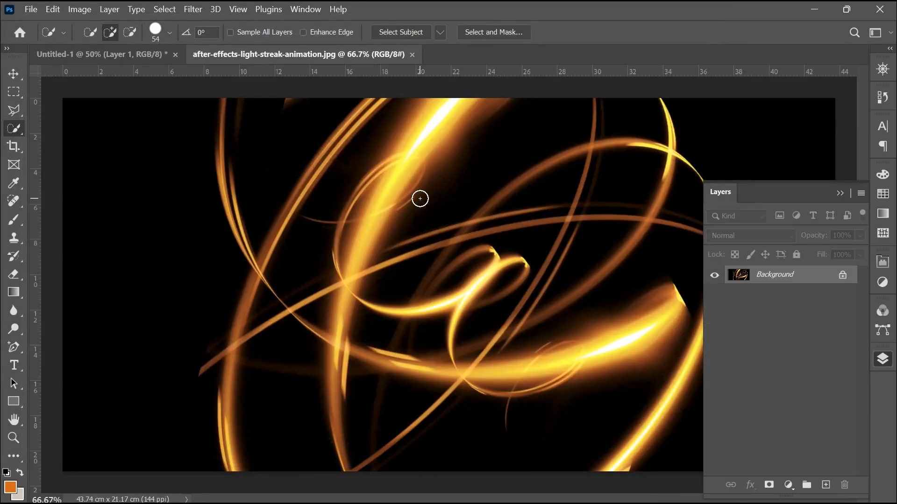
- Bring the light-streak image into the poster and fit it over the left lens, scaled to about 15.92% by 25.30% and rotated 8.74°
key("v")
mouse_move(434, 209)
left_mouse_down()
mouse_move(176, 70)
mouse_move(164, 51)
mouse_move(318, 175)
mouse_move(413, 225)
left_mouse_up()
mouse_move(124, 88)
left_mouse_down()
mouse_move(171, 118)
mouse_move(357, 187)
mouse_move(346, 187)
left_mouse_up()
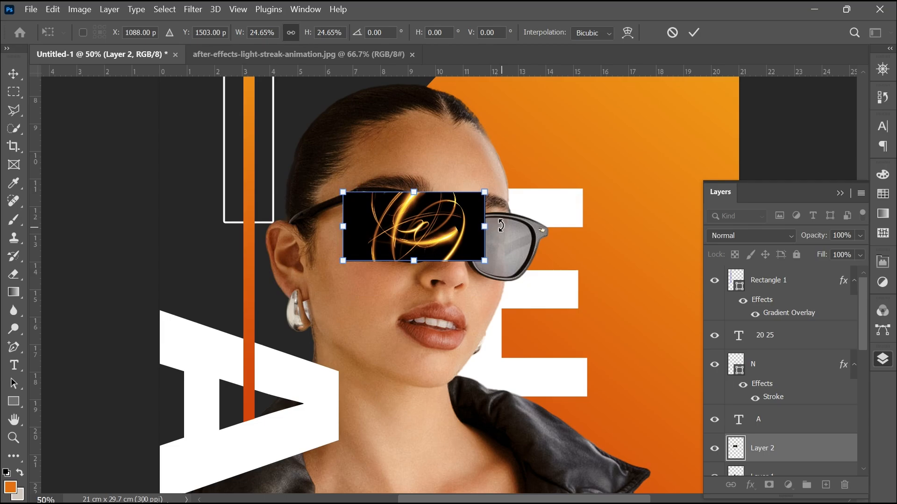
left_click_drag(487, 226, 441, 226)
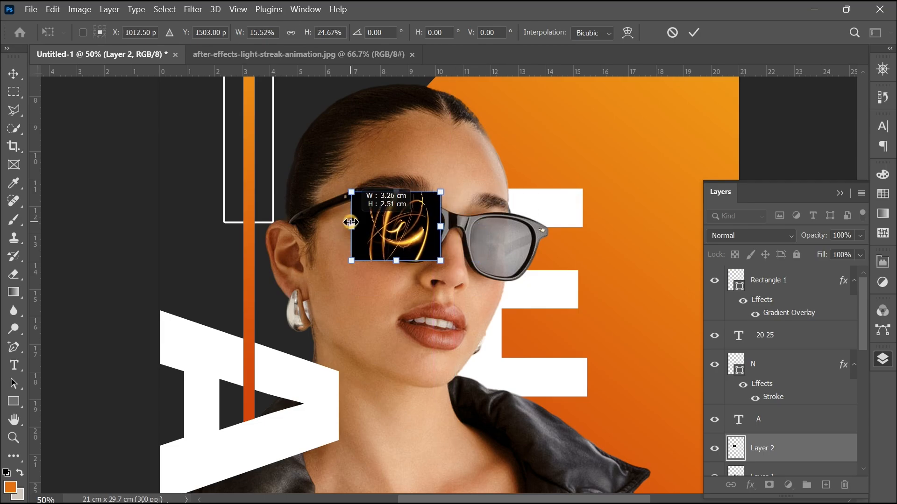
left_click_drag(327, 200, 332, 190)
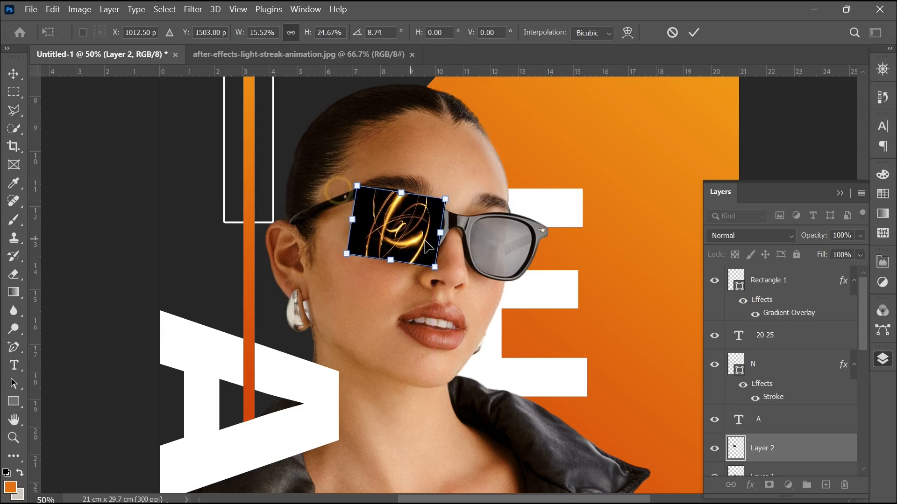
left_click_drag(441, 236, 445, 235)
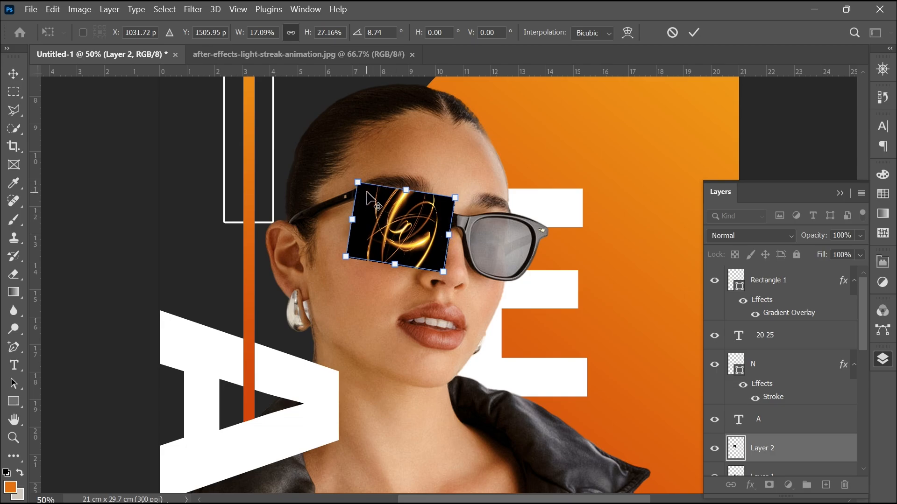
left_click_drag(359, 181, 360, 181)
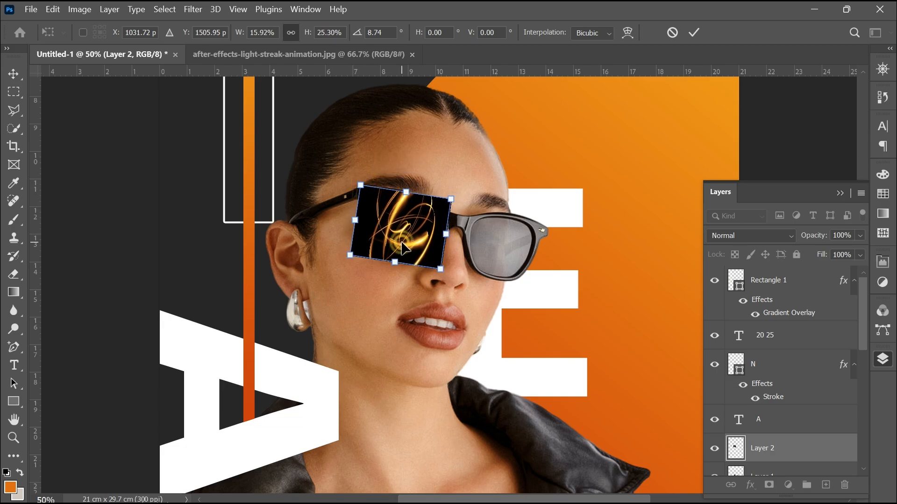
key("Return")
- Duplicate the light-streak image over the right lens and merge both copies into one layer
left_click_drag(411, 247, 504, 261)
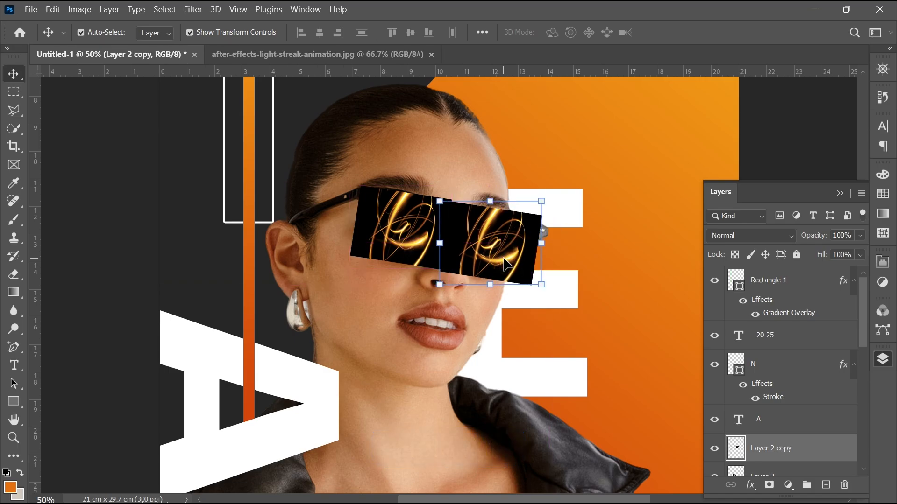
scroll(770, 417, "down", 5)
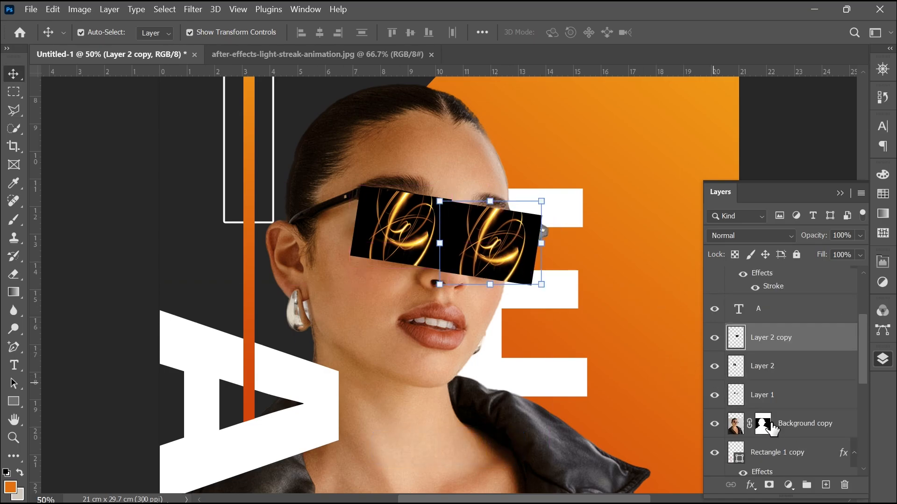
left_click(766, 312, "shift")
key("ctrl+e")
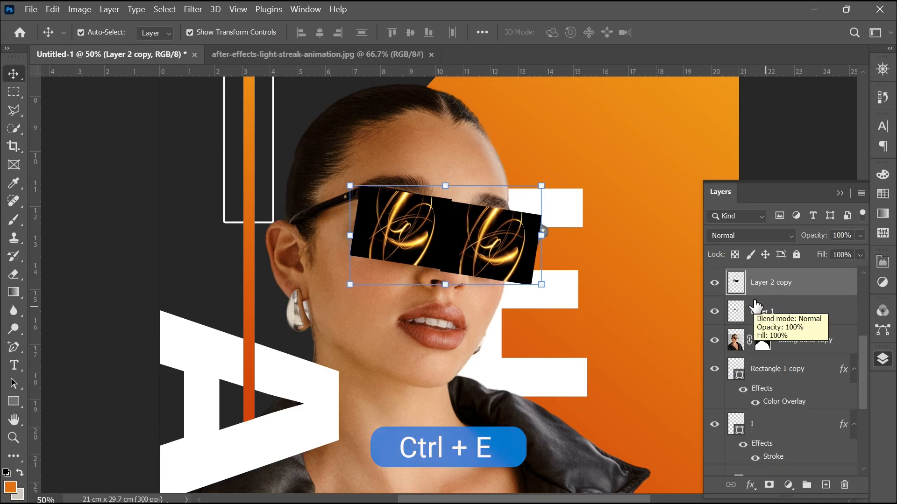
- Clip the merged light-streak layer to the lens layer and set its blend mode to Screen
left_click(754, 294, "alt")
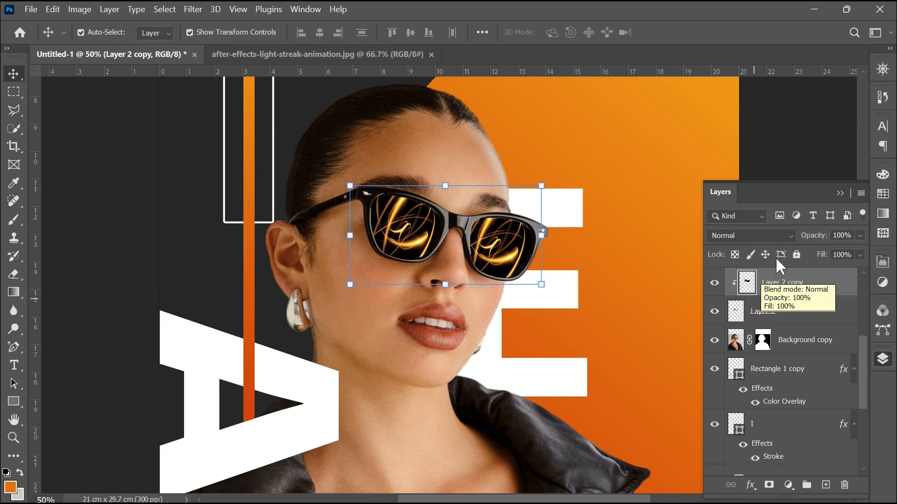
left_click(788, 243)
left_click(785, 228)
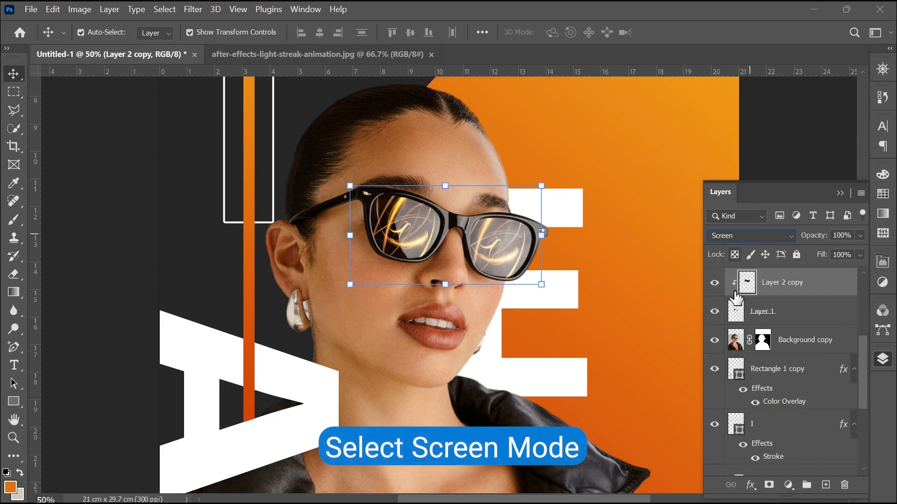
- Convert the portrait layer to grayscale using the Black and White adjustment with the Default preset, and deselect it
left_click(736, 342)
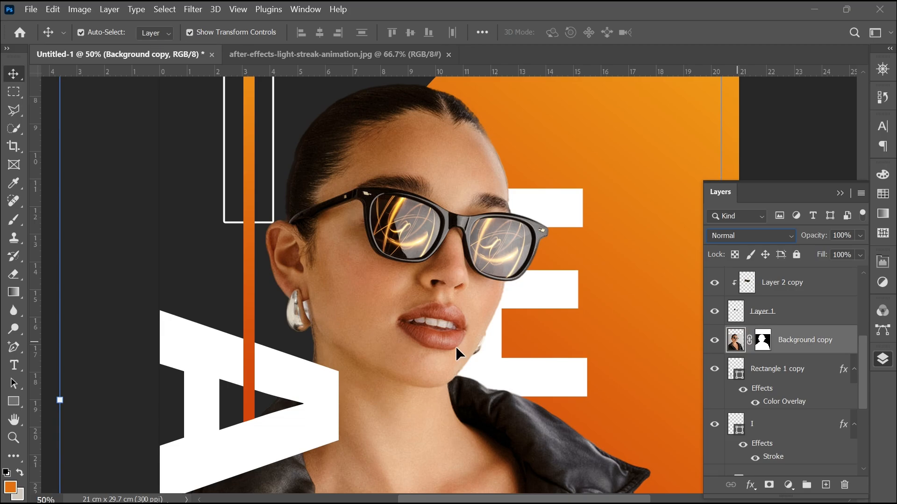
key("ctrl+shift+alt+b")
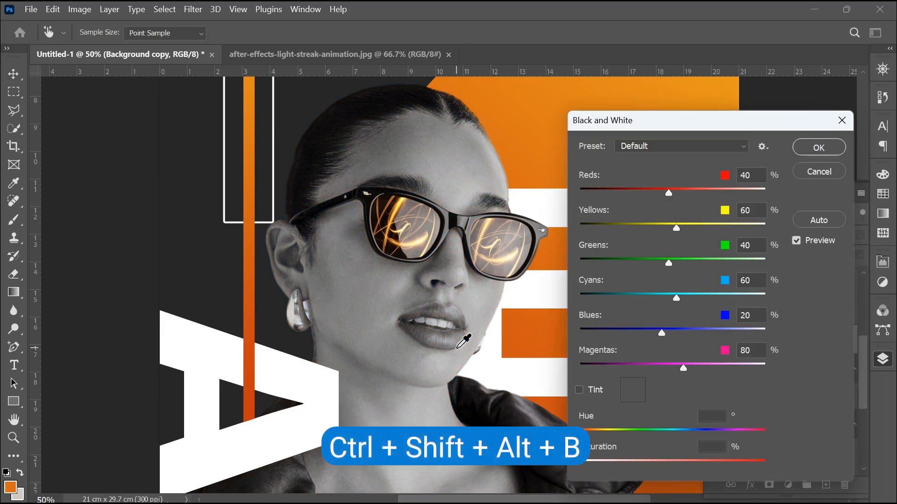
left_click(808, 148)
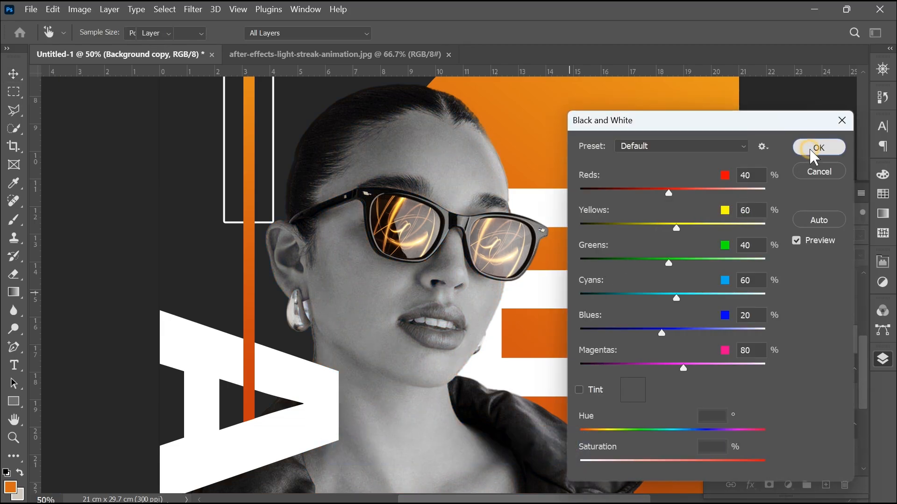
key("ctrl+minus")
key("ctrl+minus")
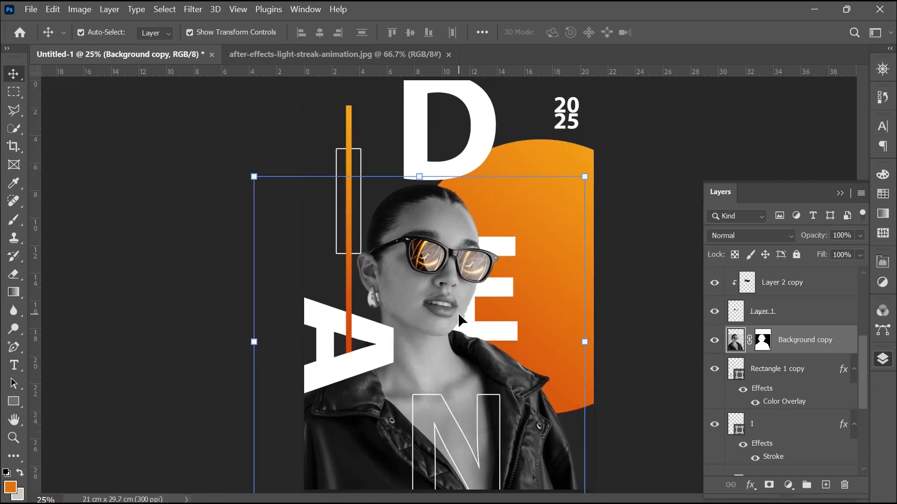
left_click(887, 360)
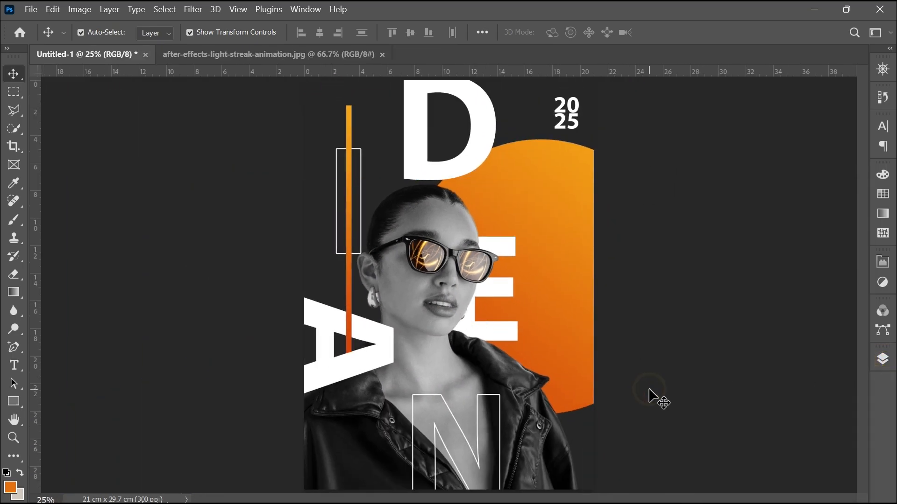
- Set the Rectangle tool to no fill with a white 8 px stroke
left_click(14, 401)
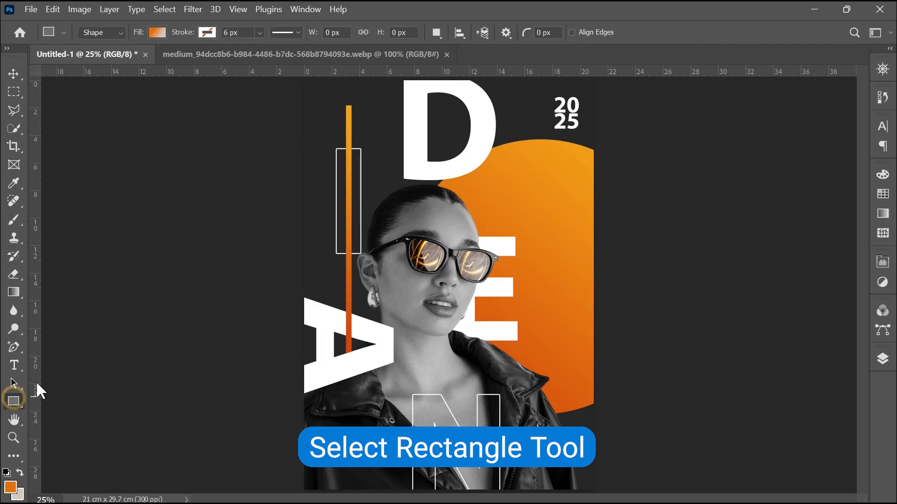
left_click(211, 32)
left_click(218, 105)
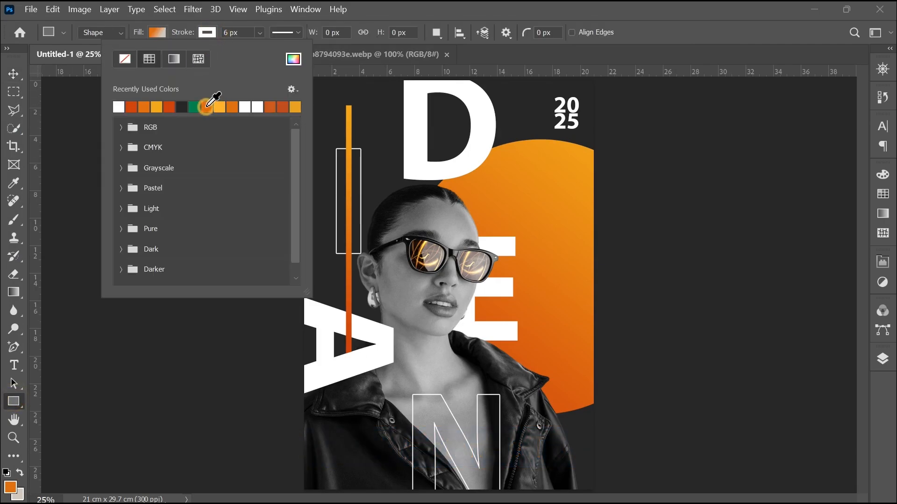
left_click(221, 32)
type("8")
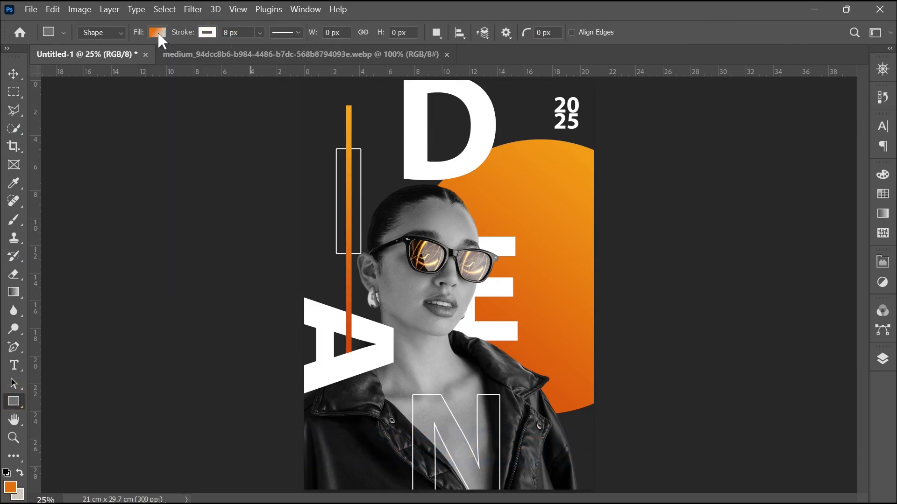
left_click(158, 31)
left_click(75, 58)
left_click(208, 32)
left_click(207, 32)
left_click(207, 32)
- Draw an outlined rectangle of about 754 by 248 px across the poster's right edge over the orange circle, and deselect it
left_click_drag(619, 235, 626, 221)
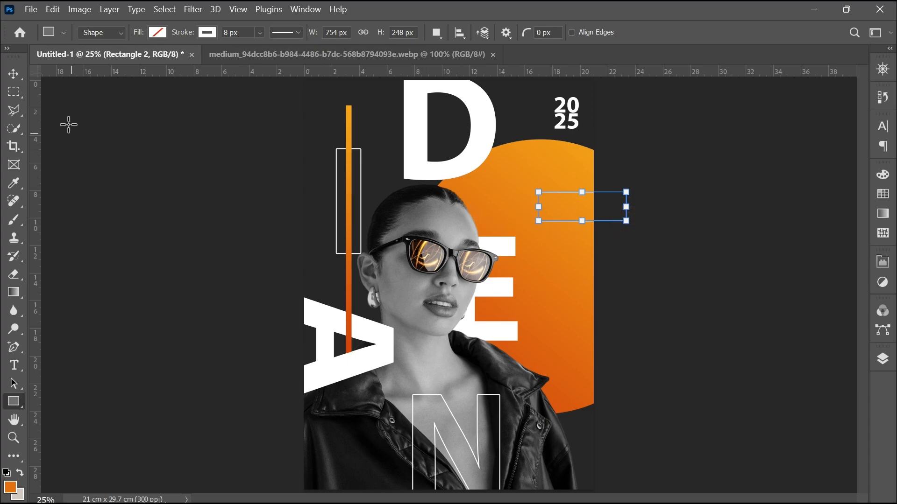
left_click(14, 75)
left_click(209, 206)
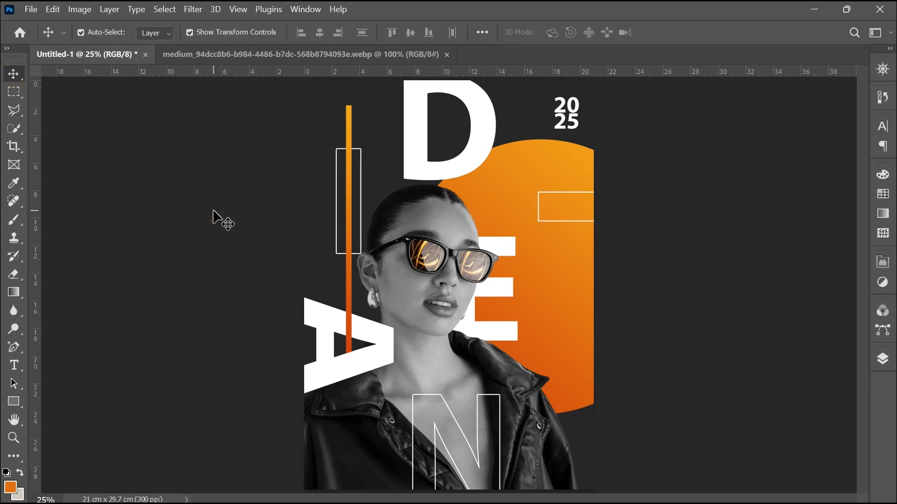
- Open medium_94dcc8b6-b984-4486-b7dc-568b8794093e.webp from the Poster folder, bring it into the poster and scale it to cover the whole page
key("ctrl+o")
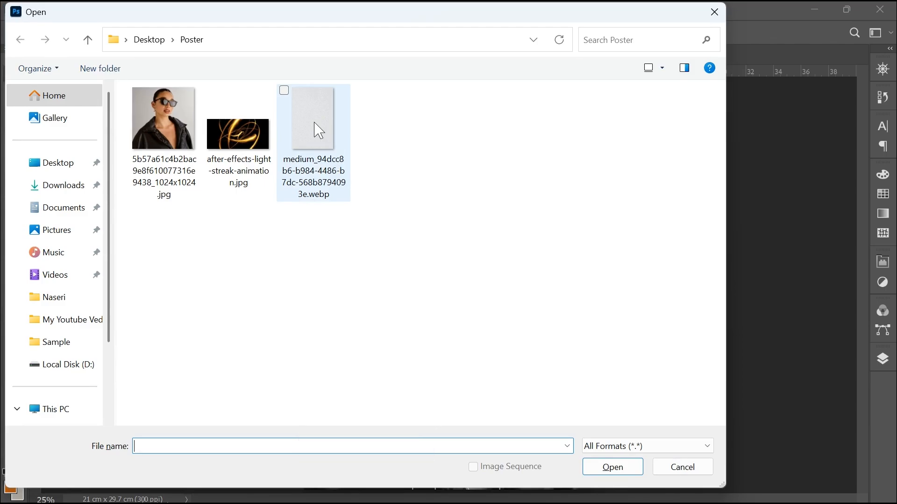
double_click(319, 131)
left_click_drag(437, 229, 109, 54)
left_click_drag(441, 214, 329, 118)
left_click_drag(355, 155, 599, 496)
key("Return")
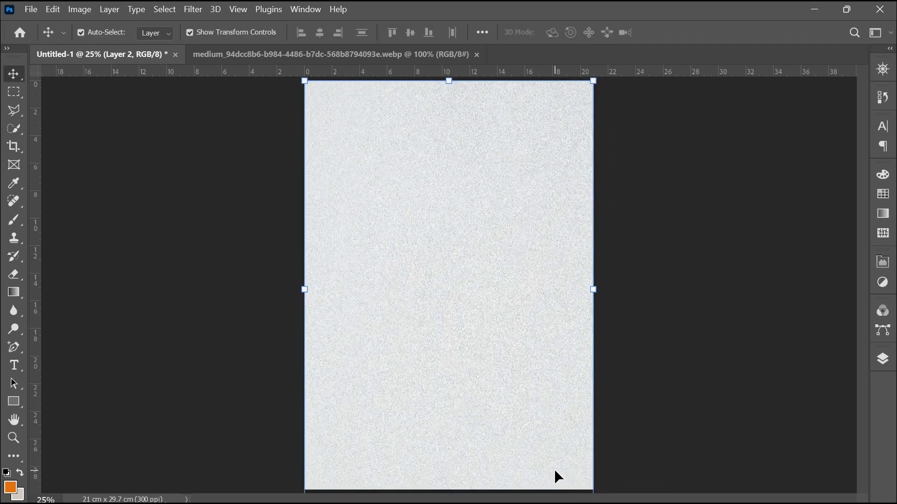
- Set the paper texture layer's blend mode to Divide and deselect it
left_click(883, 360)
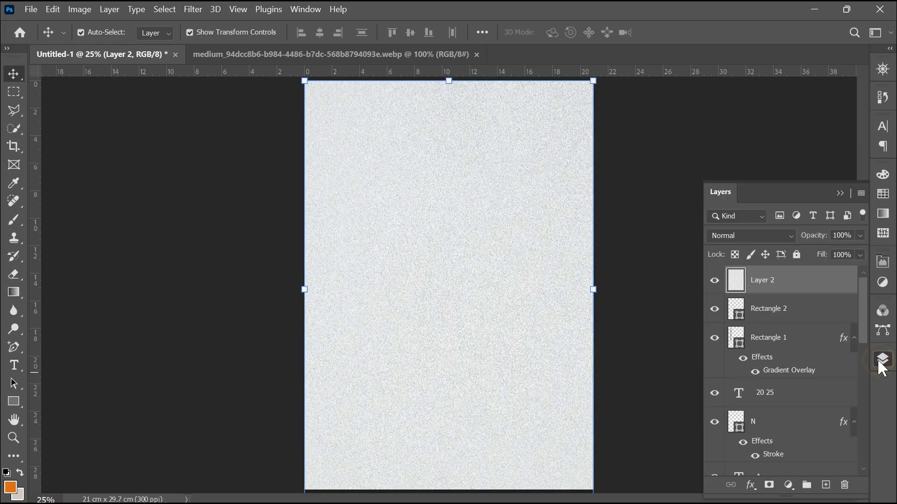
left_click(777, 235)
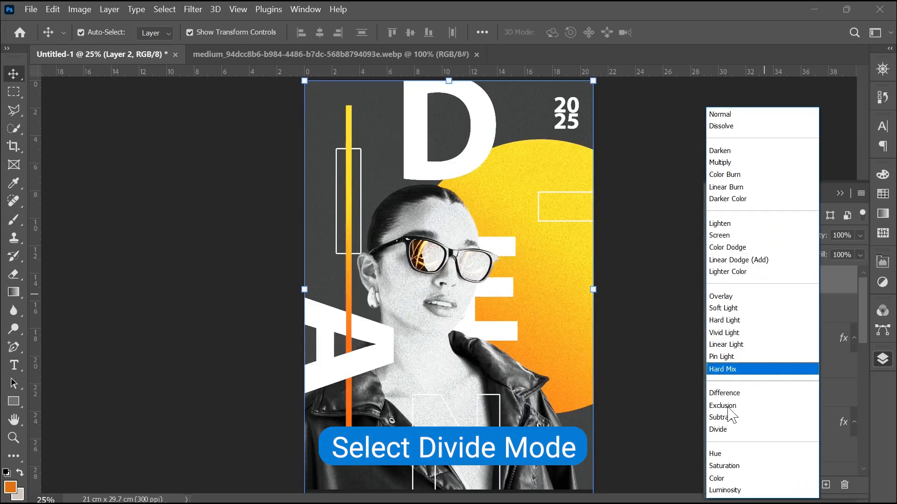
left_click(717, 429)
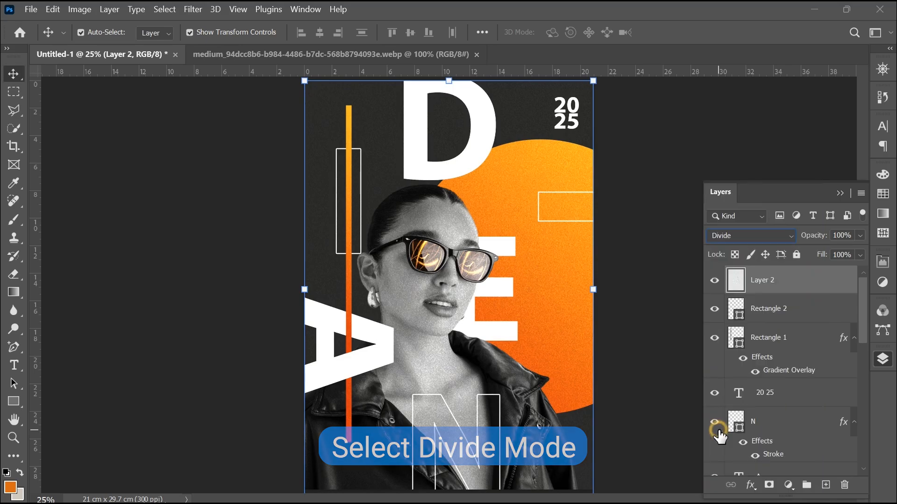
left_click(878, 364)
left_click(682, 345)
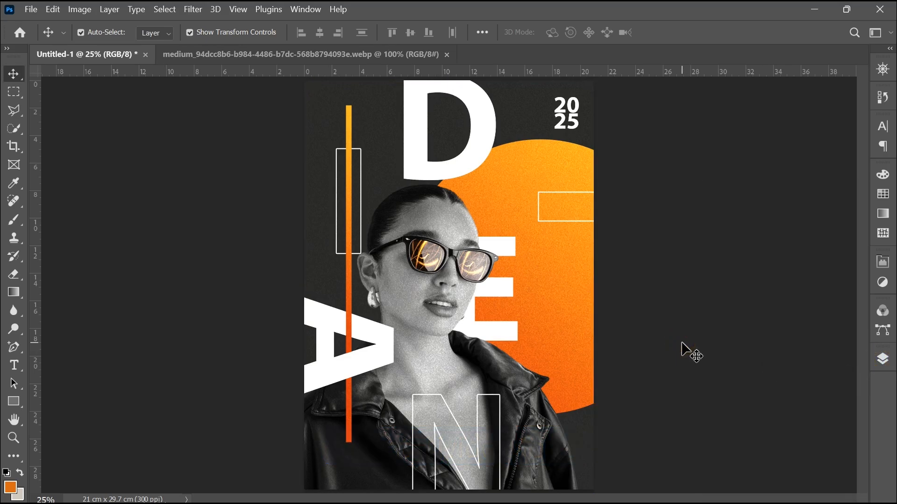